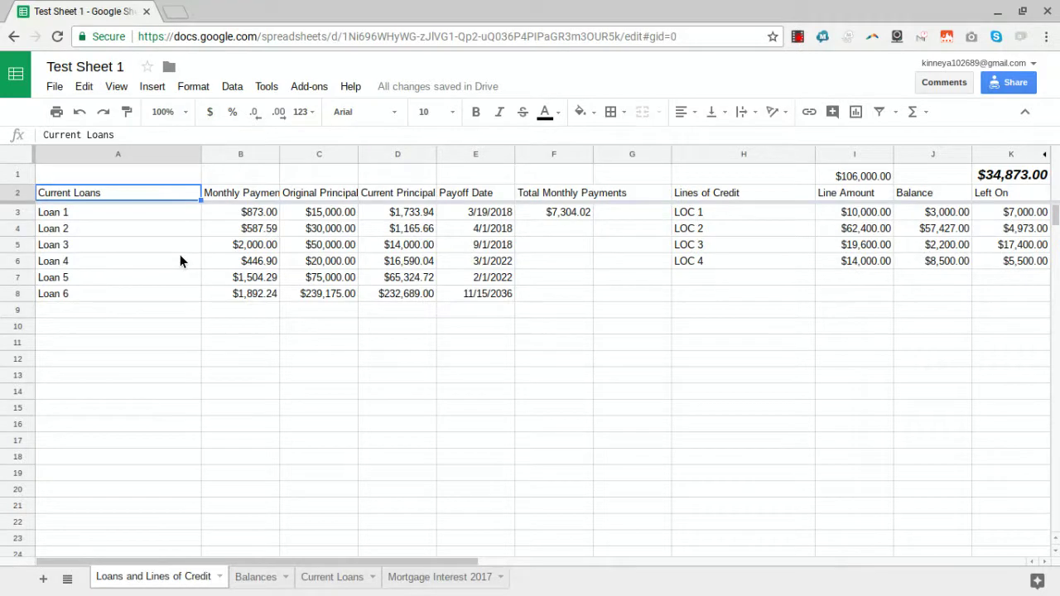
- Inspect the Current Loans header in A2 and the formula behind Loan 1
key(Up)
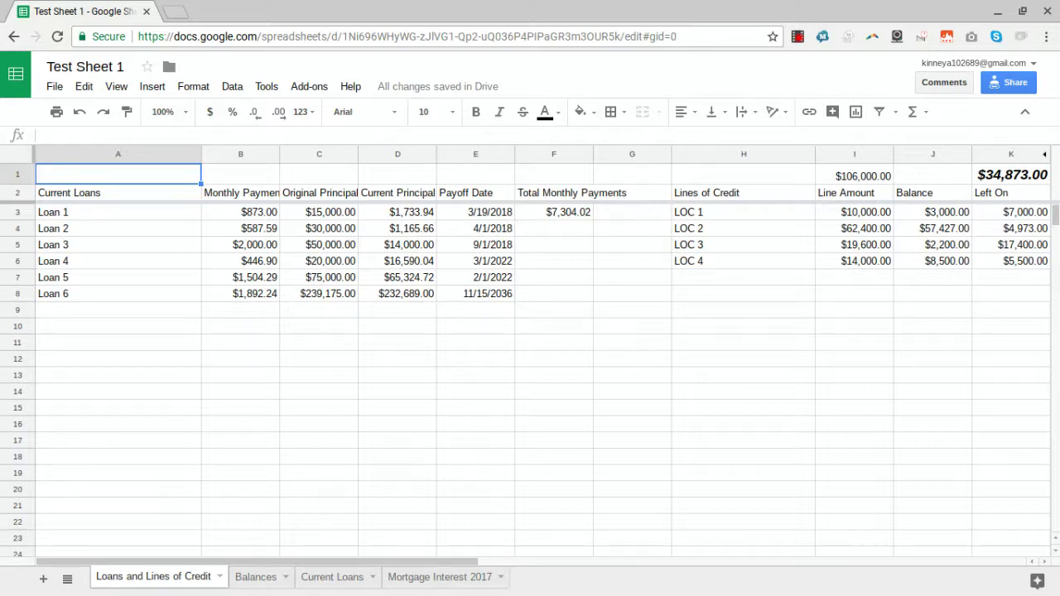
click(117, 192)
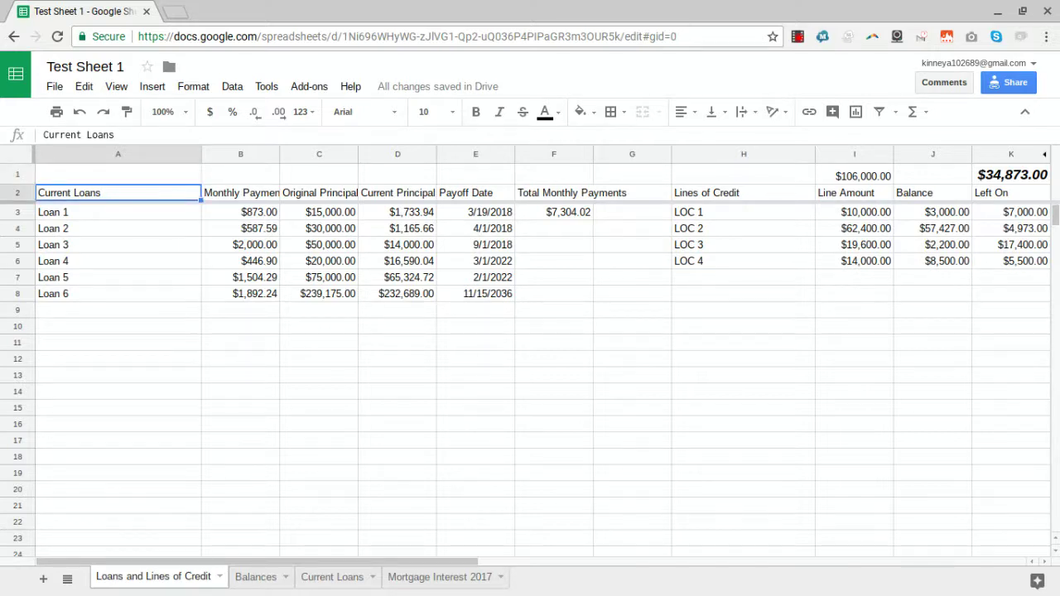
click(118, 212)
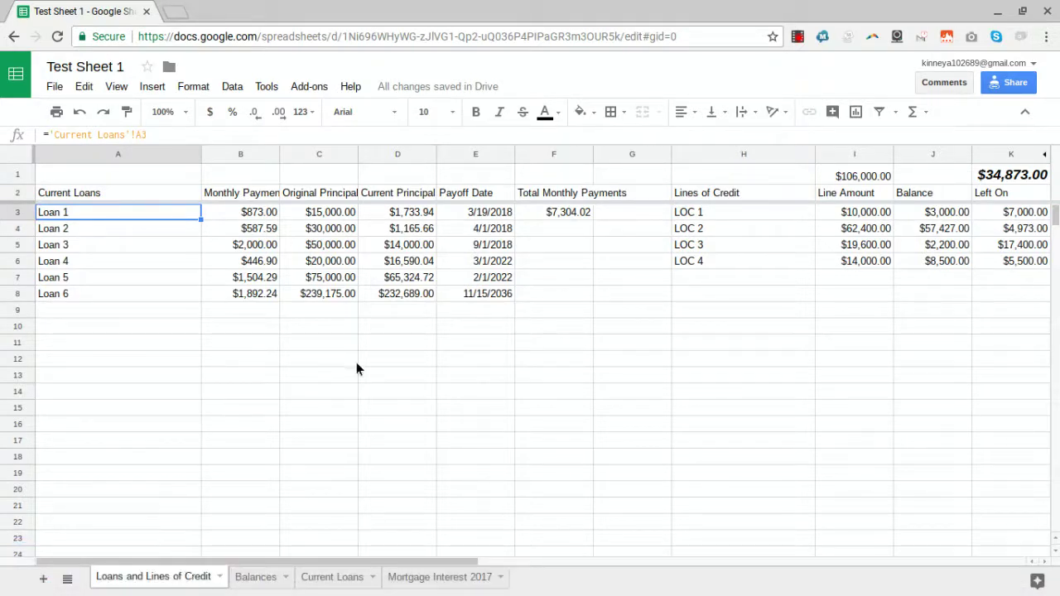
- Step along the header row from Monthly Payment and Original Principal to Cost/Month
key(Up)
key(Right)
key(Left)
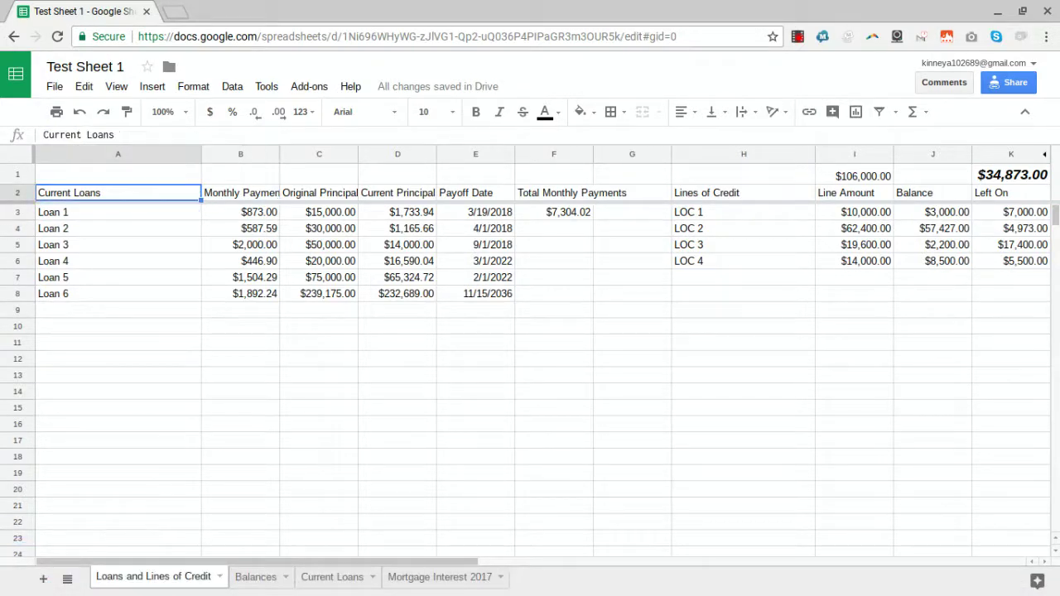
key(Right)
key(Right)
key(Right)
key(Right)
key(Left)
key(Left)
key(Right)
key(Right)
key(Right)
key(Right)
key(Right)
key(Right)
key(Right)
key(Right)
key(Right)
key(Right)
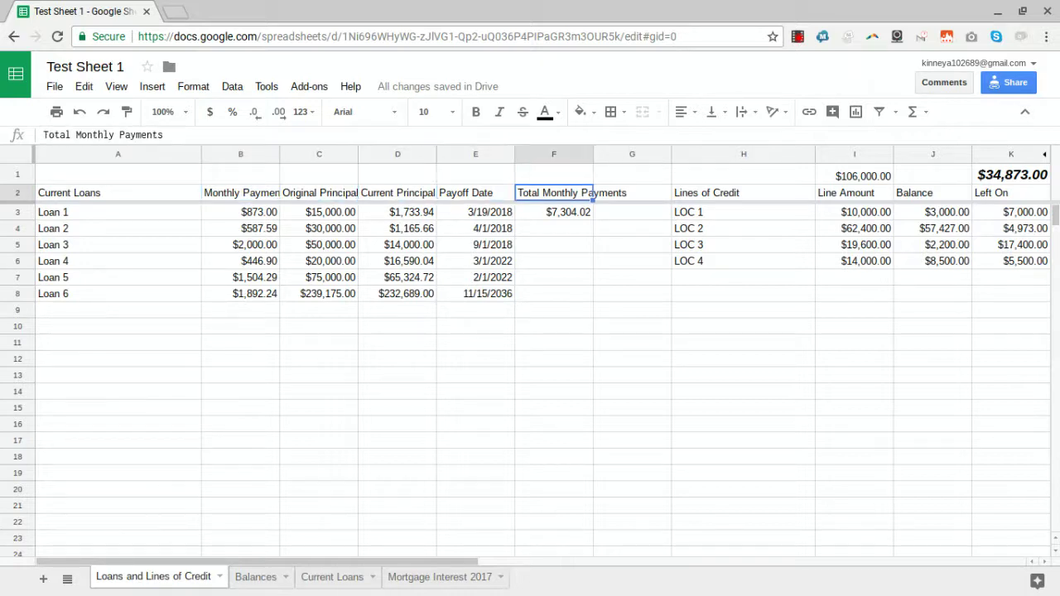
key(Right)
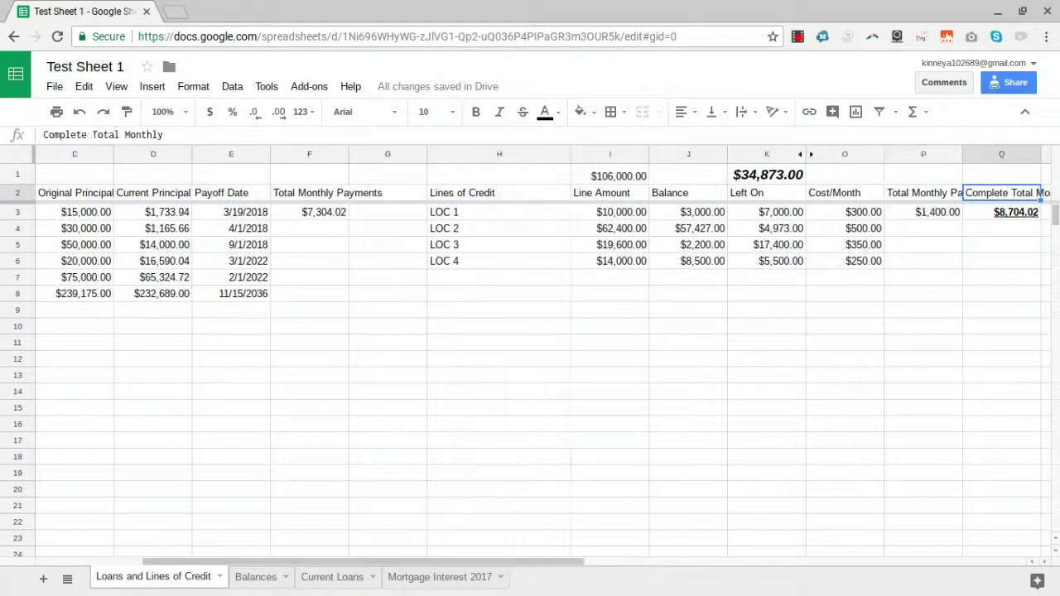
key(Left)
key(Left)
key(Left)
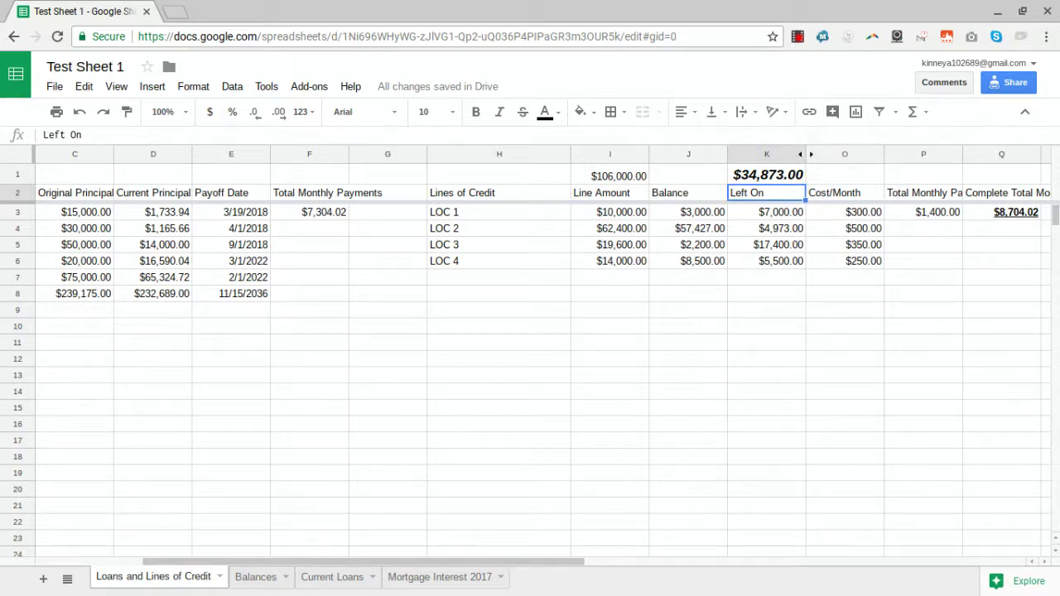
- Check the LOC 1 Left On and balance formulas, then view the Balances sheet
key(Down)
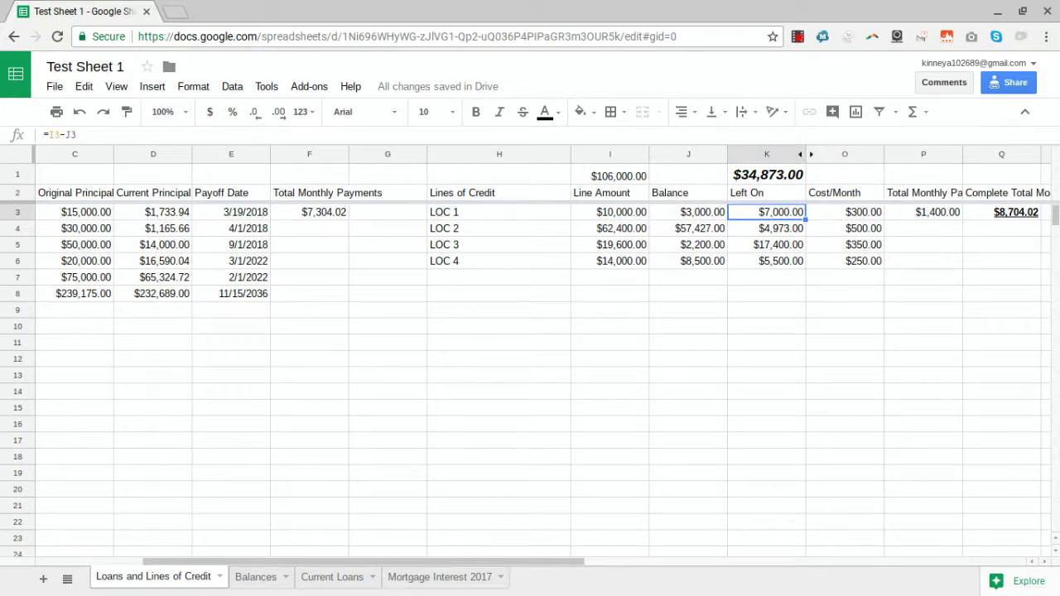
key(Down)
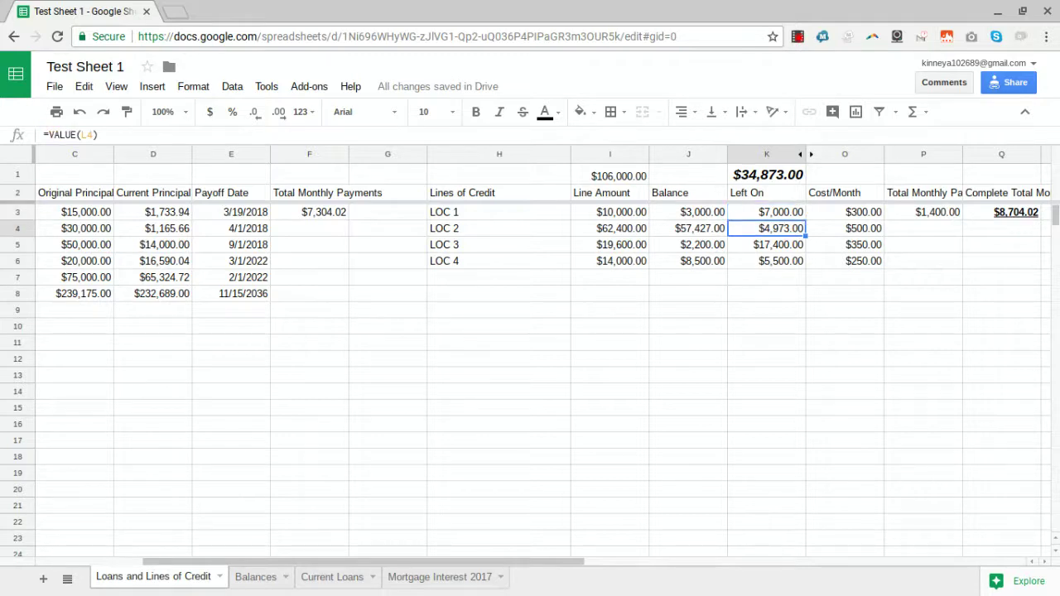
key(Left)
key(Up)
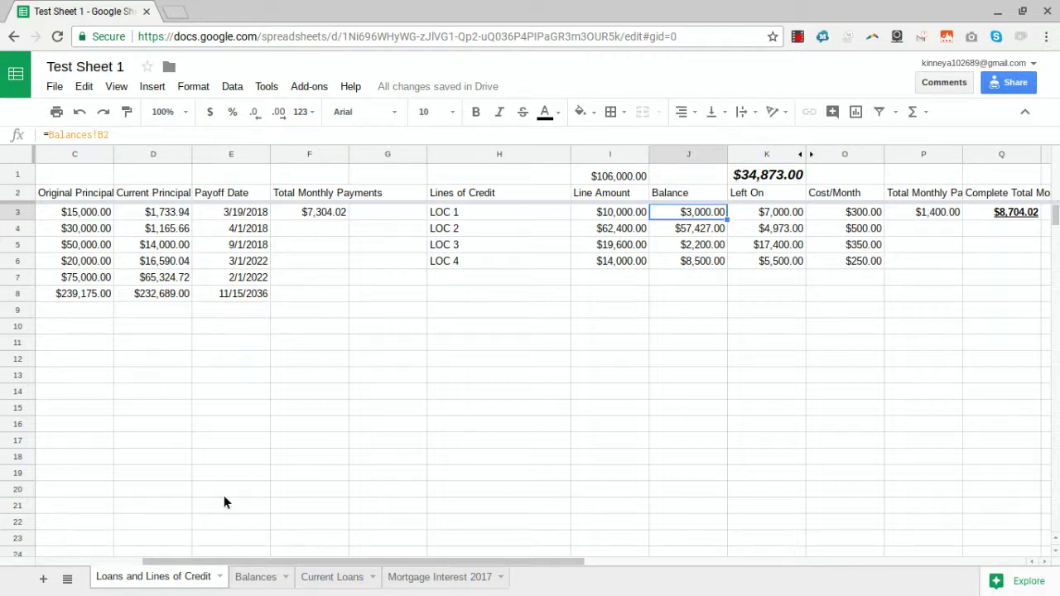
click(257, 577)
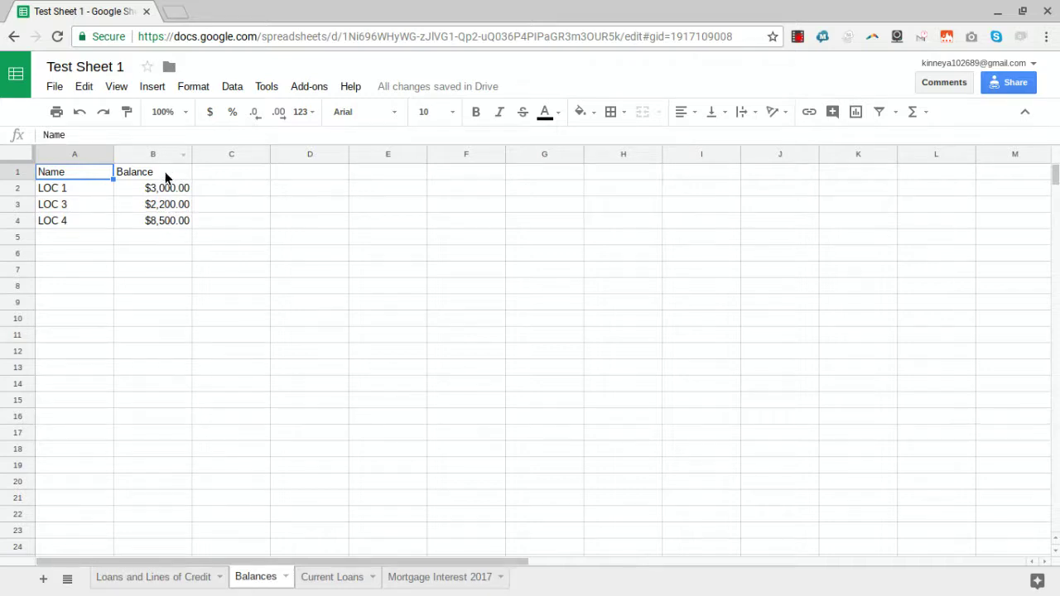
- Back on Loans and Lines of Credit, review the LOC 1 and LOC 2 Balance and Left On formulas in J3–K5
click(164, 578)
click(714, 227)
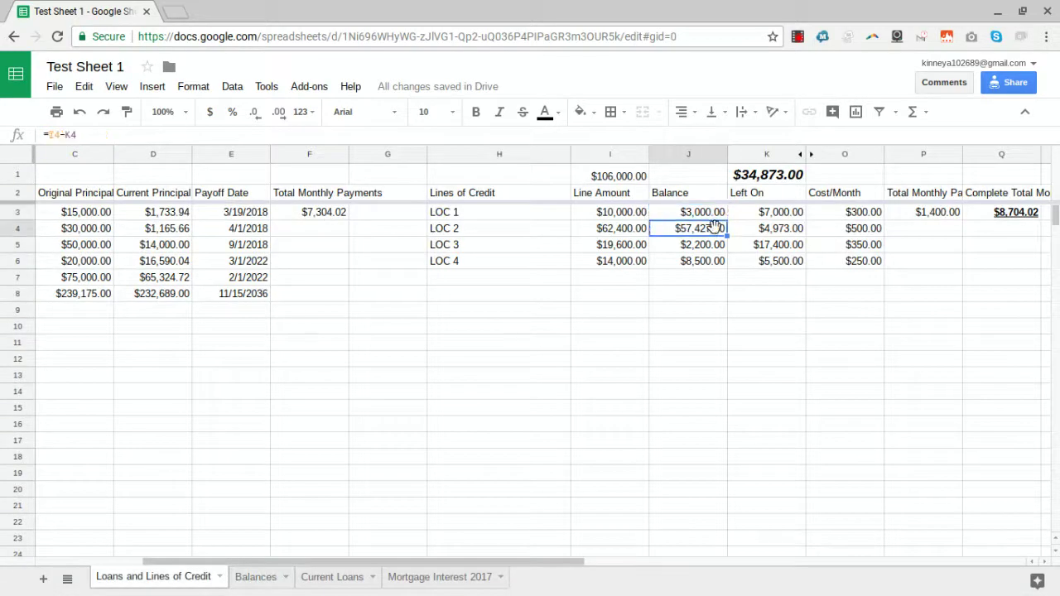
key(Up)
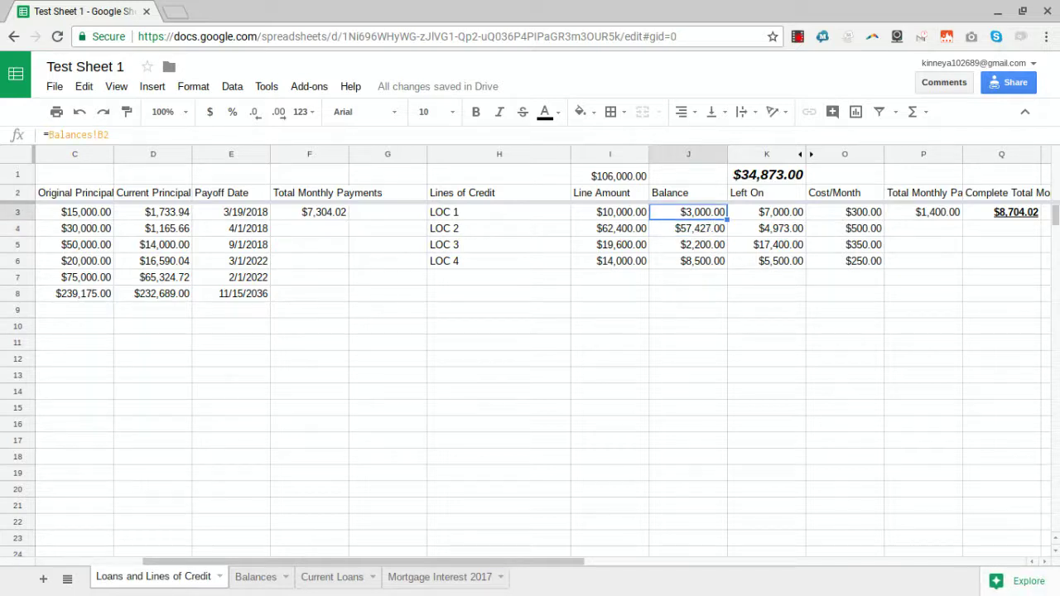
key(Down)
key(Down)
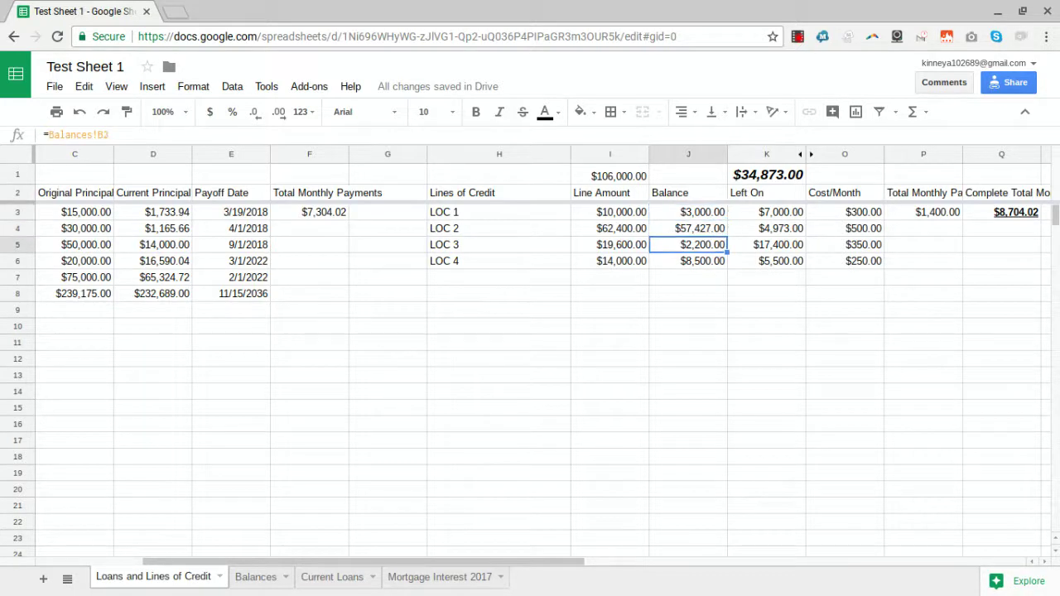
key(Right)
key(Up)
key(Up)
key(Left)
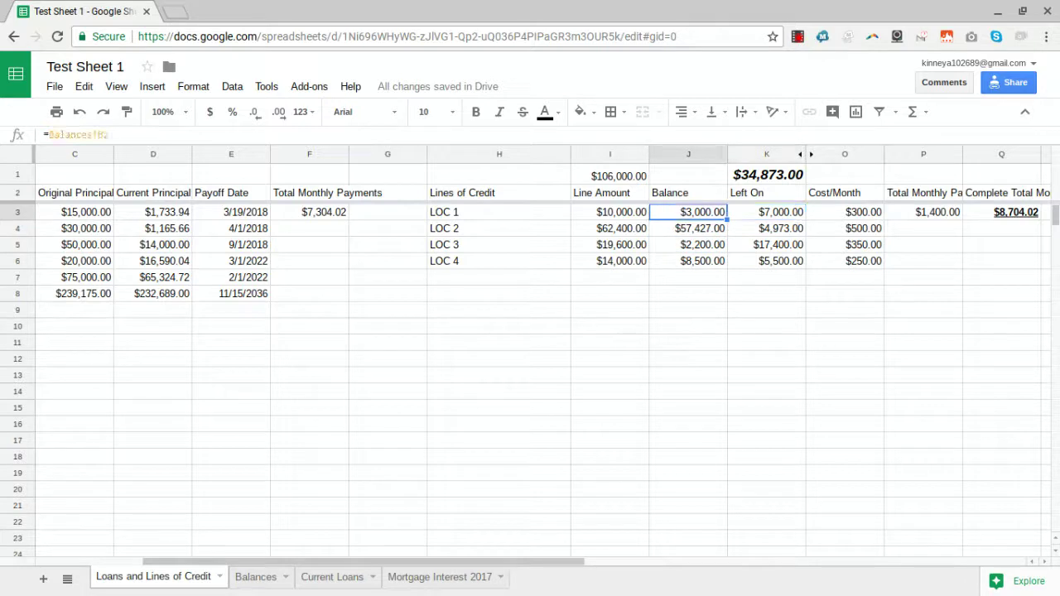
key(Left)
key(Right)
key(Down)
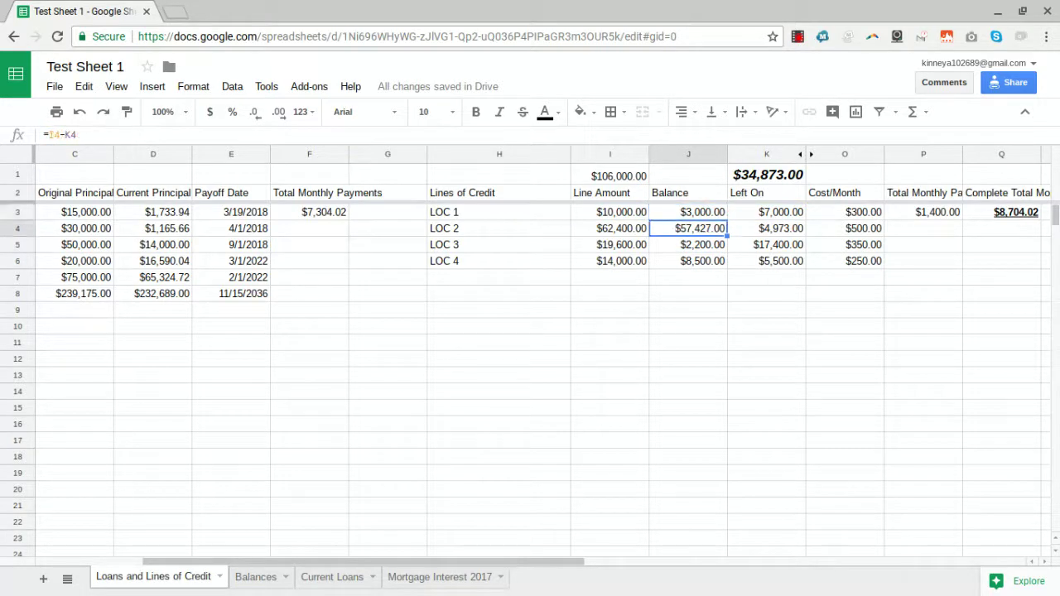
- Unhide columns L–N and trace LOC 2's Left On =VALUE(L4) to the raw data input, selecting L–N
click(811, 157)
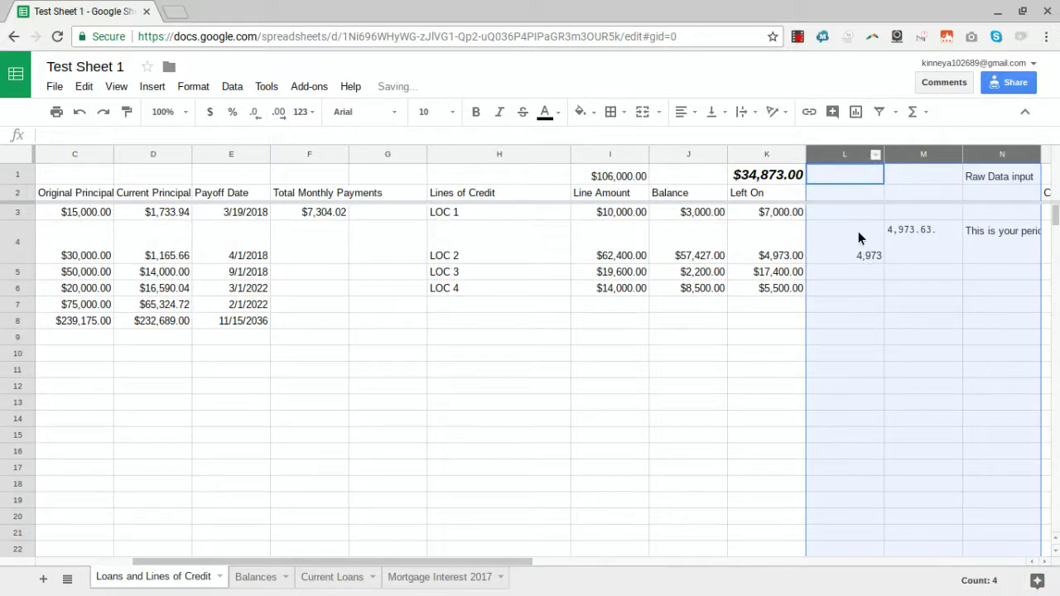
click(858, 231)
key(Right)
key(Right)
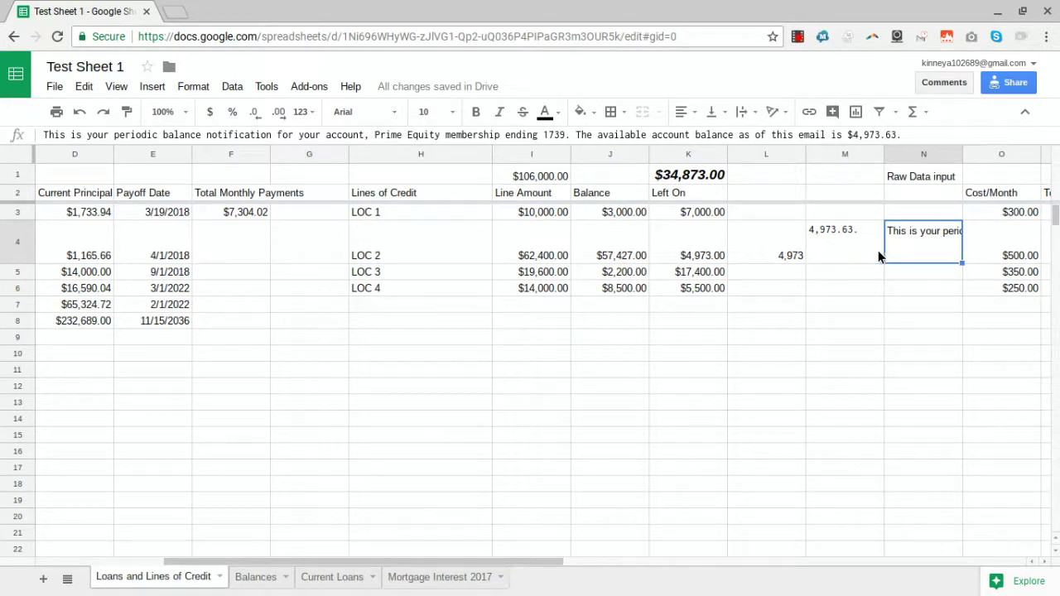
key(Left)
key(Left)
key(Left)
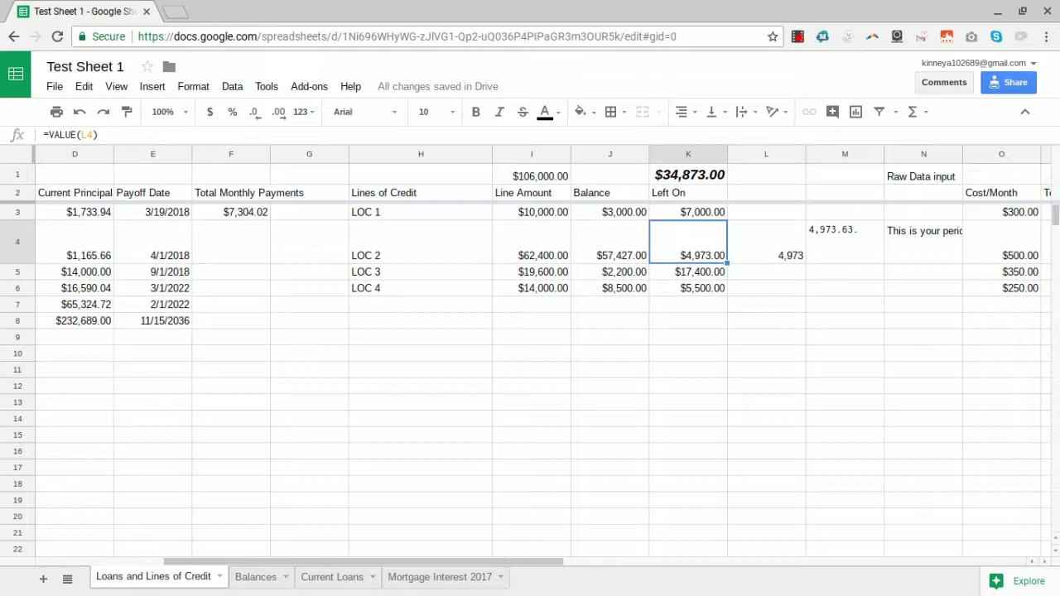
key(Left)
key(Left)
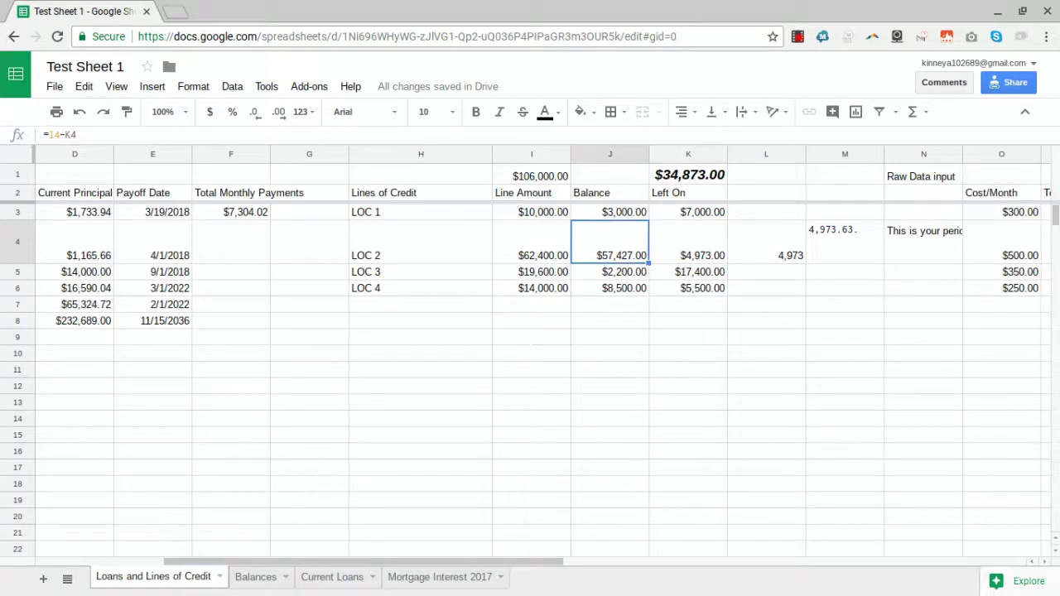
key(Right)
key(Right)
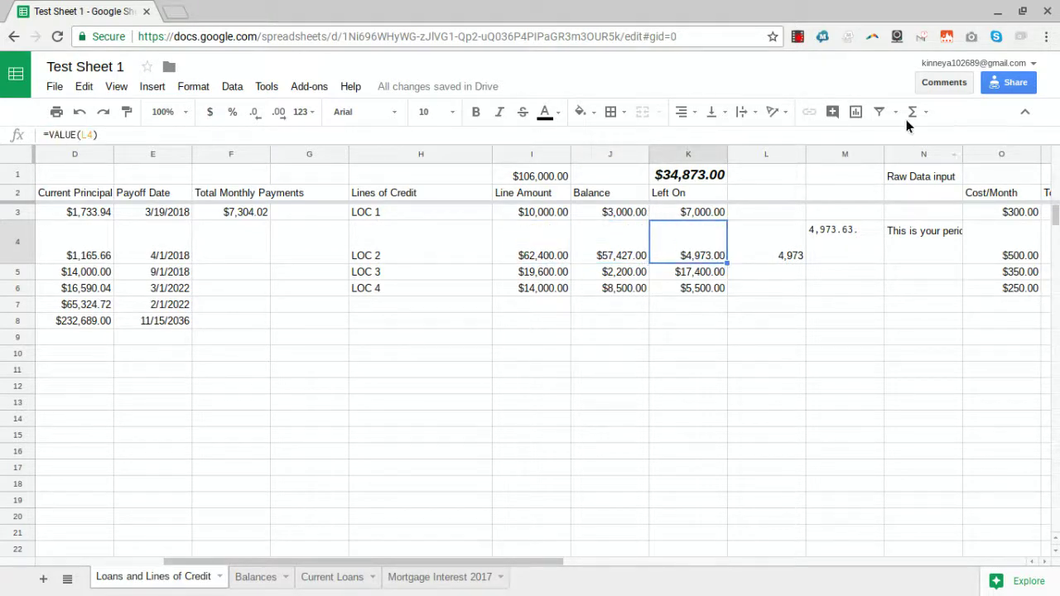
drag(774, 153, 902, 158)
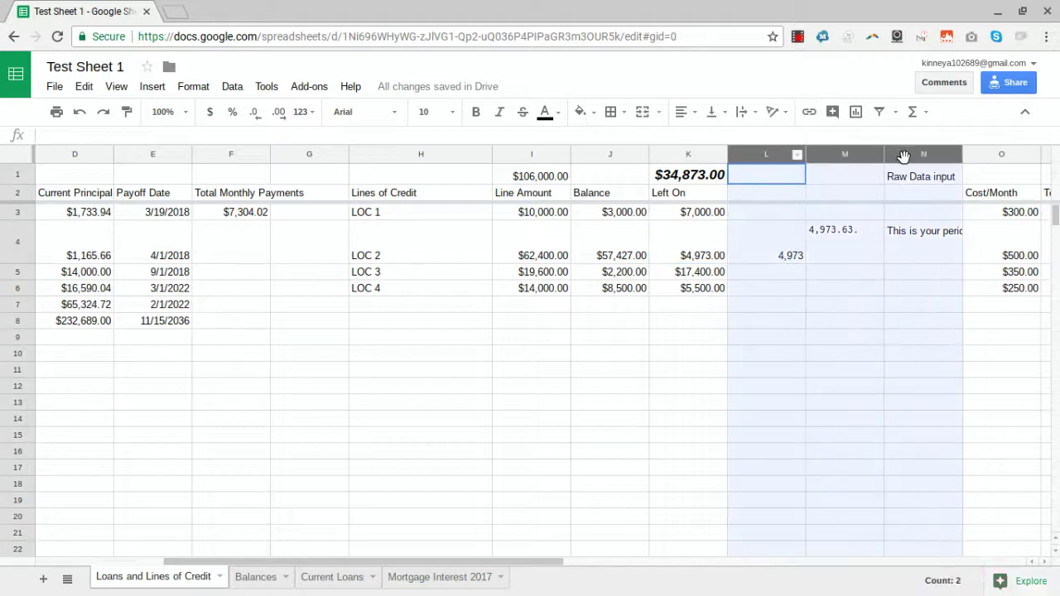
- Hide columns L–N again and look over the credit lines' Cost/Month values
right_click(903, 154)
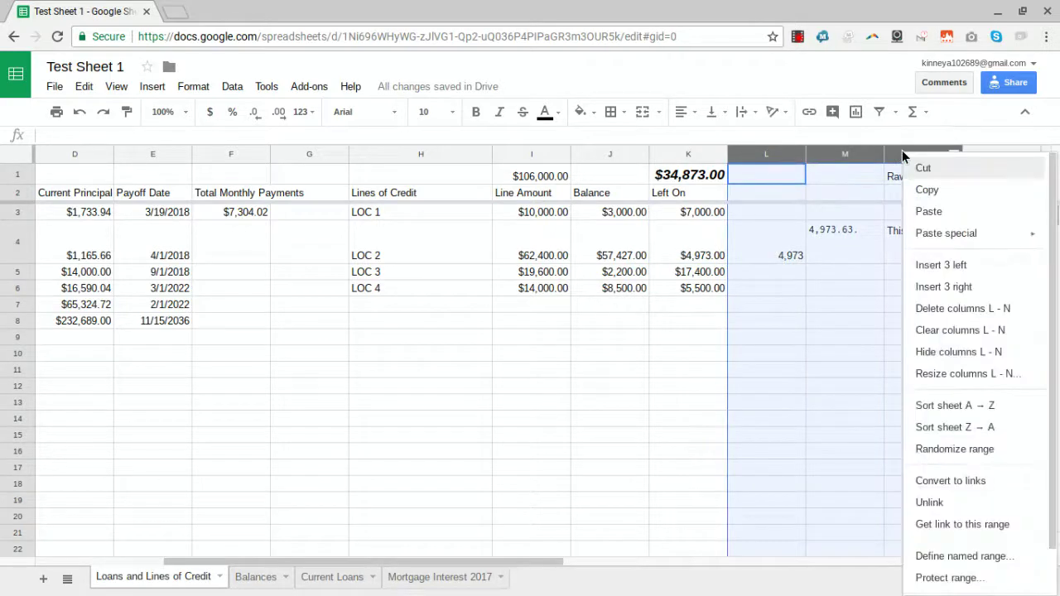
click(961, 351)
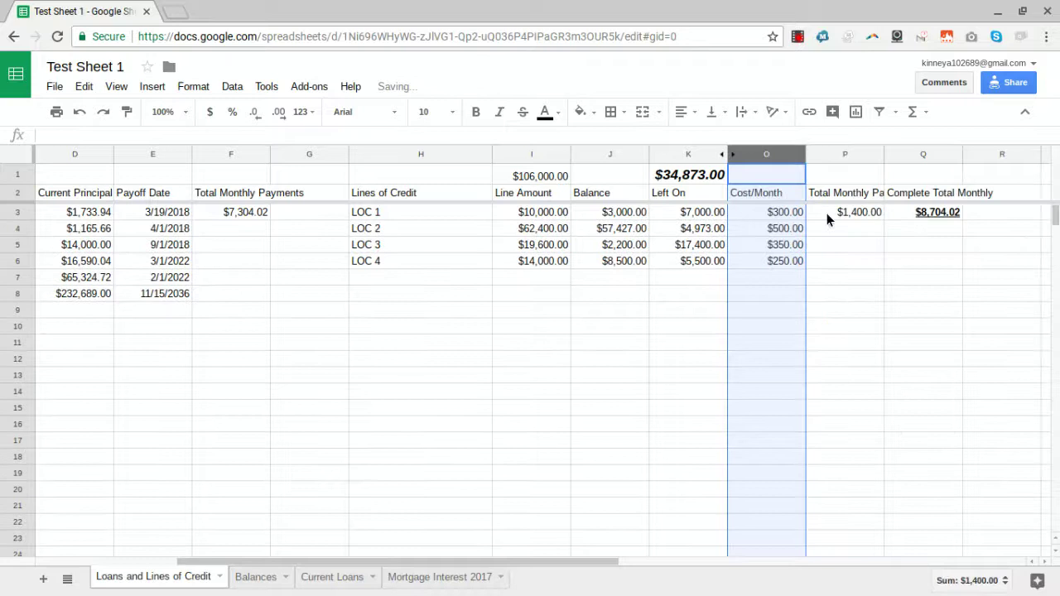
click(791, 212)
key(Down)
key(Down)
key(Down)
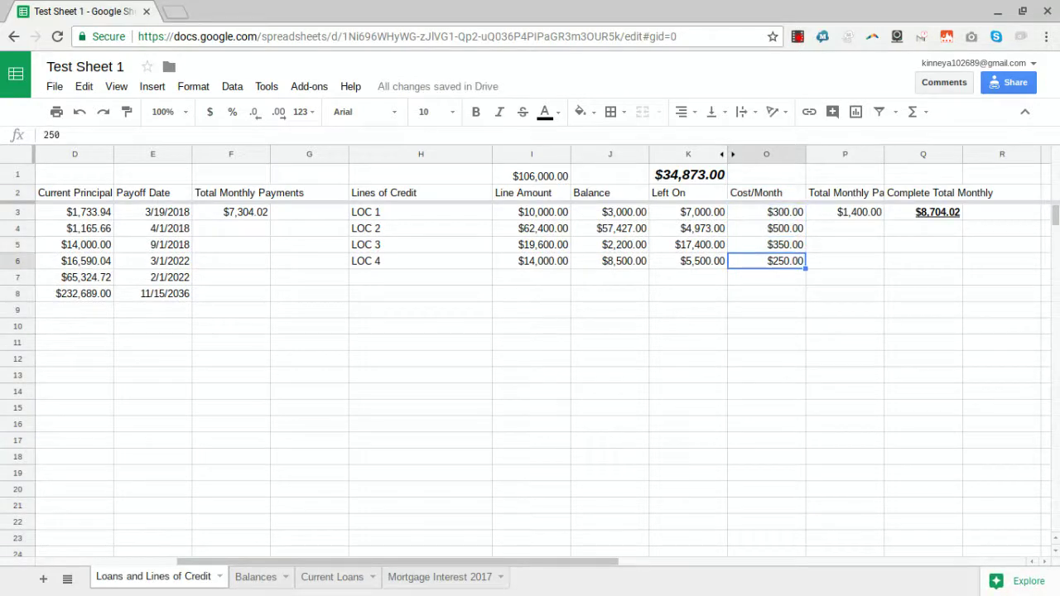
key(Up)
key(Up)
- Compare LOC 1's $300.00 monthly cost with the credit-line and overall monthly total formulas, then view Current Loans
click(766, 212)
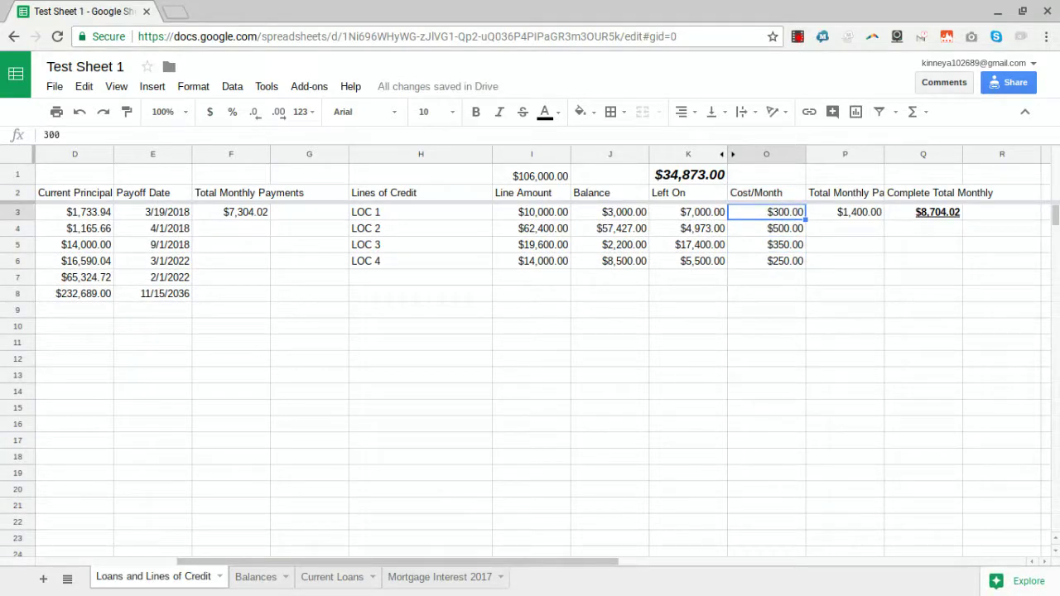
click(845, 212)
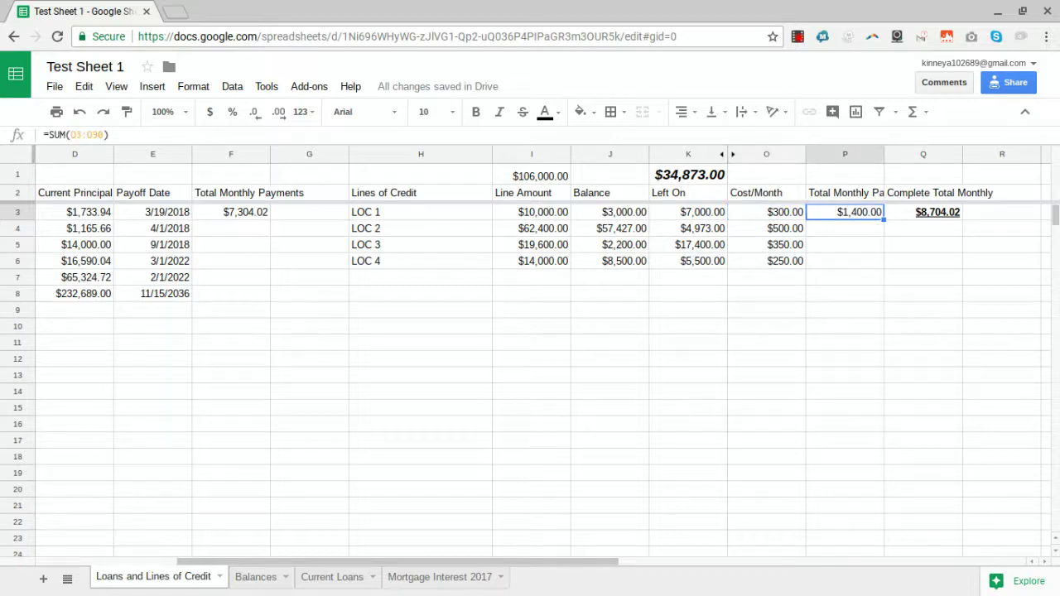
click(766, 212)
click(845, 212)
click(922, 212)
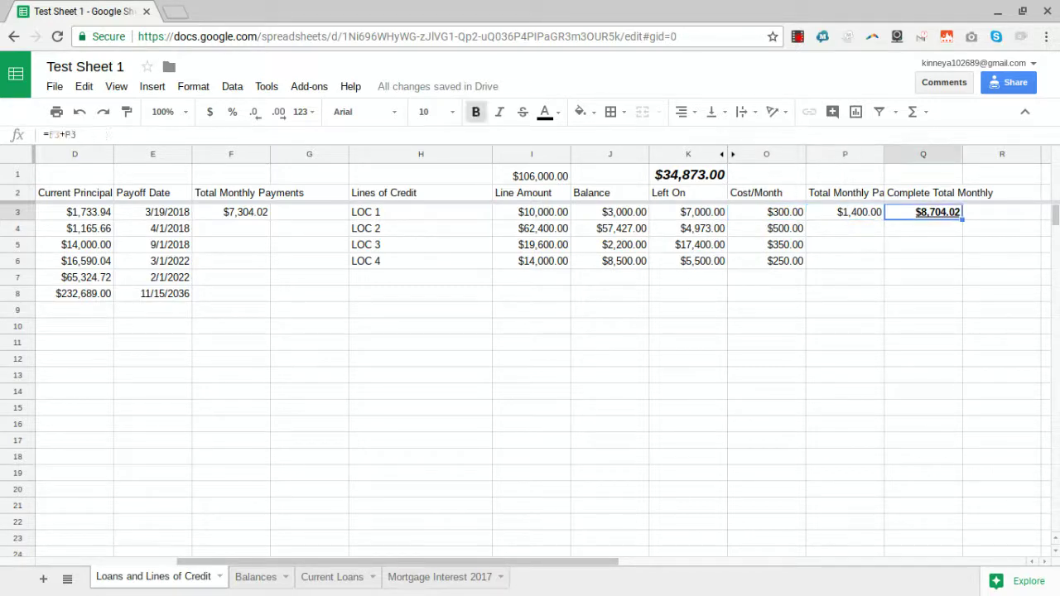
click(341, 576)
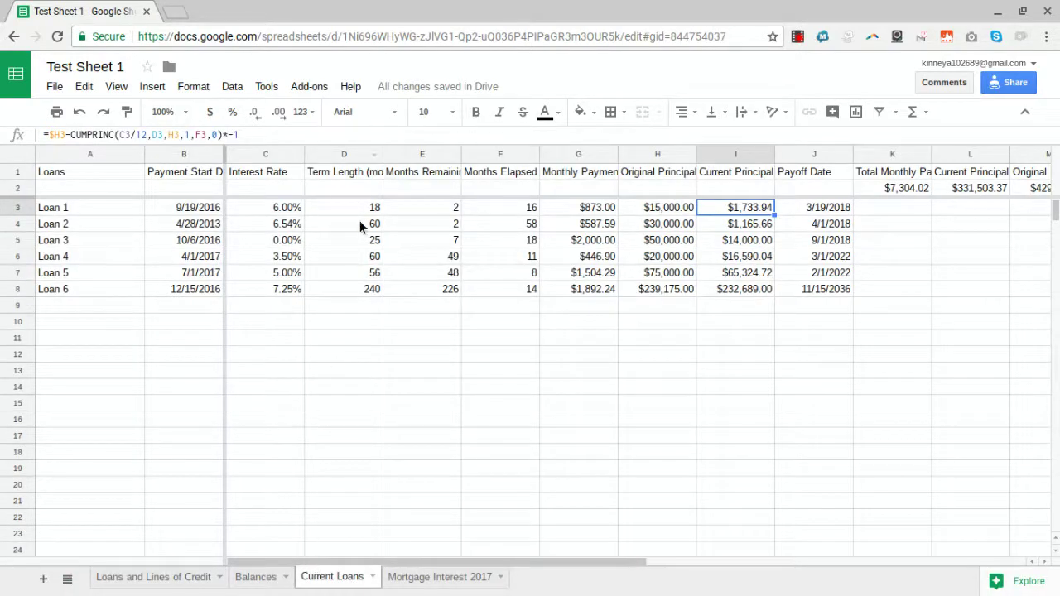
key(Left)
key(Left)
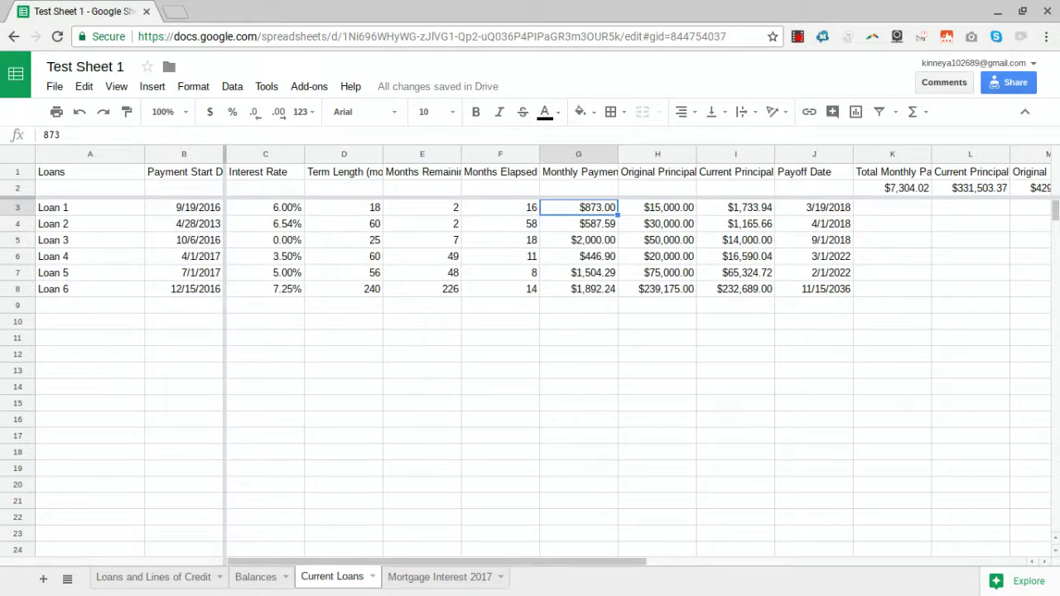
key(Left)
key(Left)
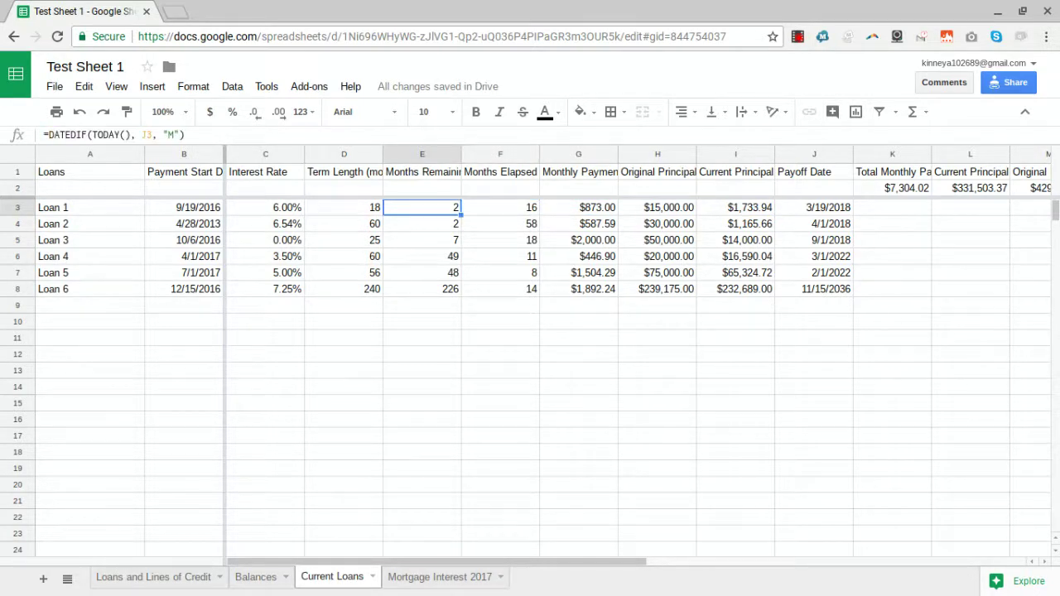
key(Right)
key(Right)
key(Right)
key(Right)
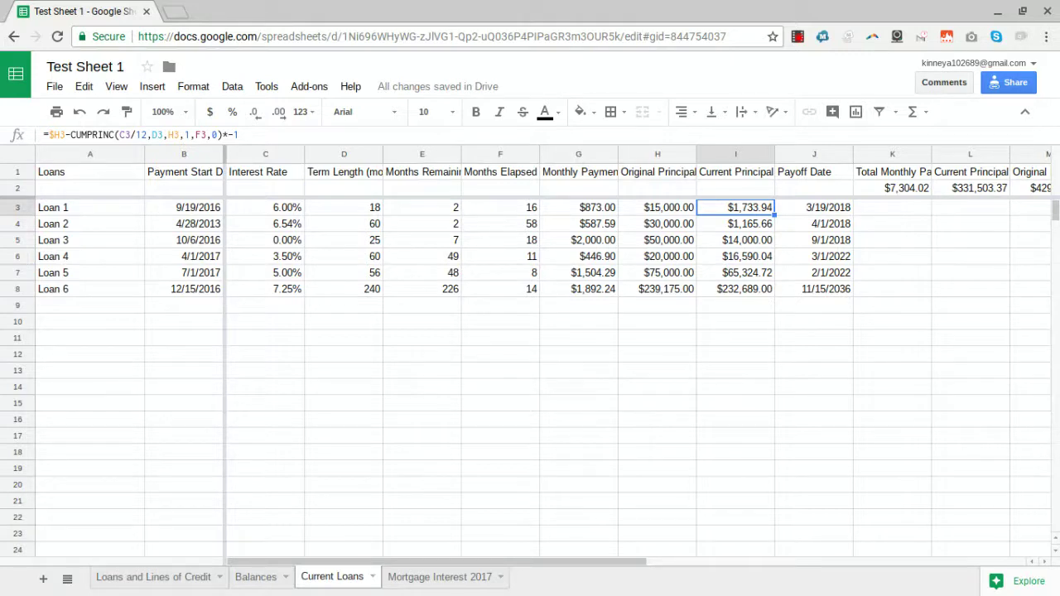
key(Left)
key(Left)
key(Left)
key(Left)
key(Left)
key(Left)
key(Left)
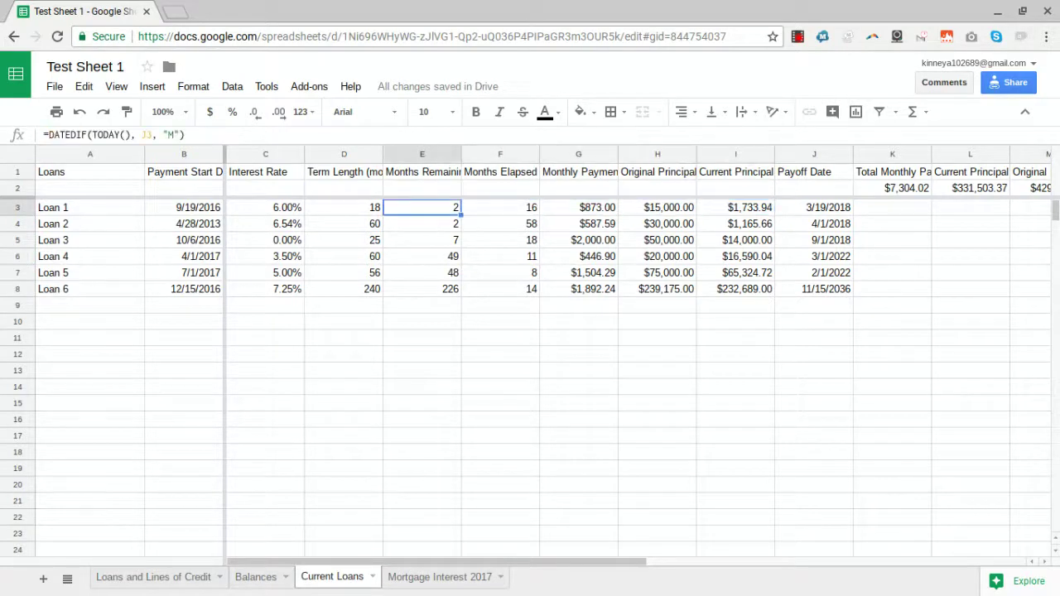
key(Right)
key(Left)
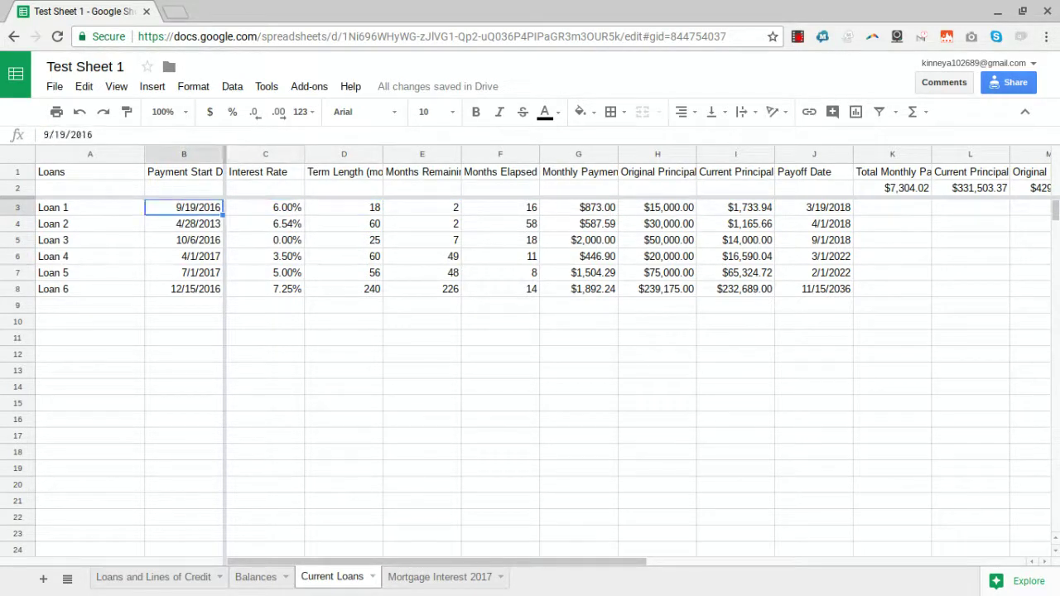
key(Right)
key(Right)
key(Right)
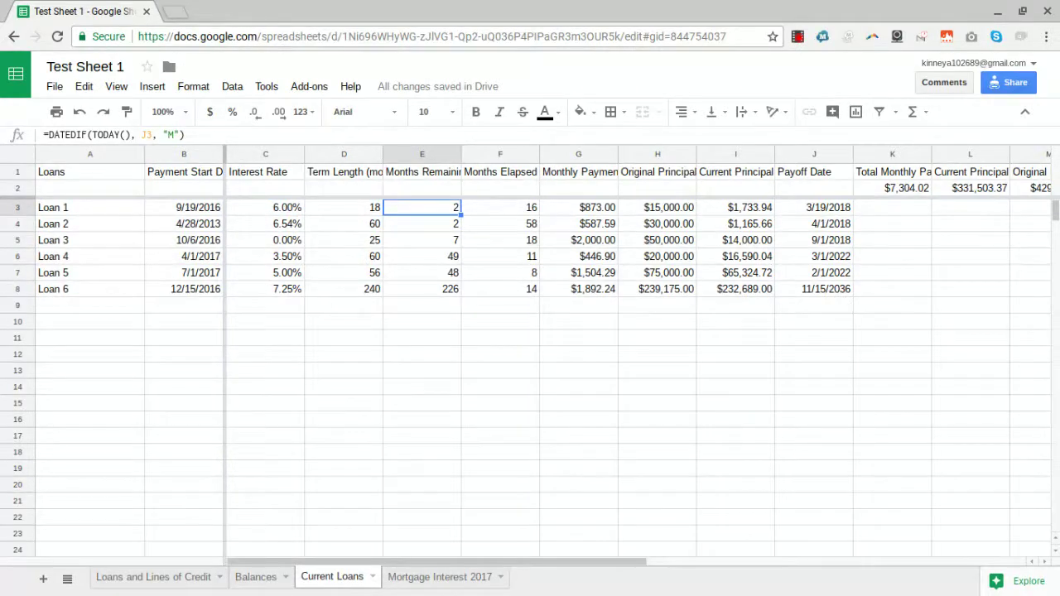
key(Up)
key(Up)
key(Down)
key(Down)
key(Down)
key(Down)
key(Down)
key(Down)
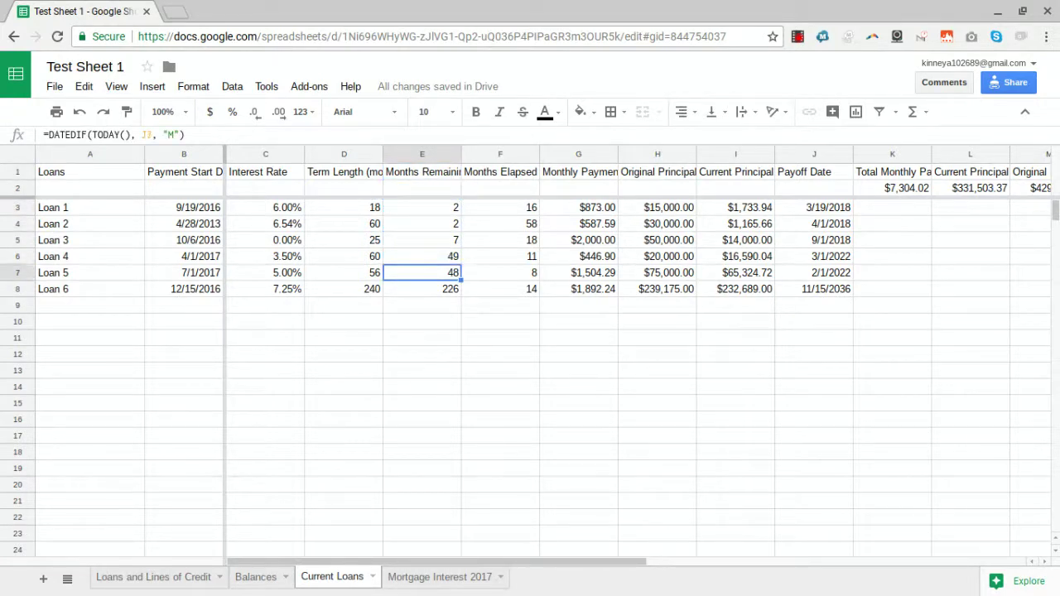
key(Down)
key(Up)
key(Up)
key(Up)
key(Up)
key(Up)
key(Right)
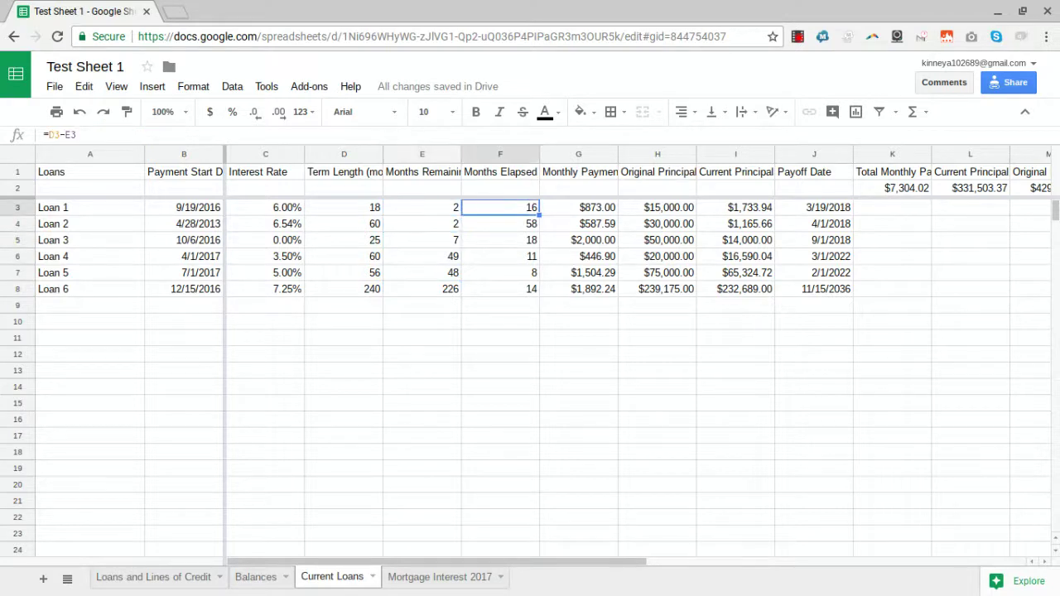
key(Right)
key(Right)
key(Right)
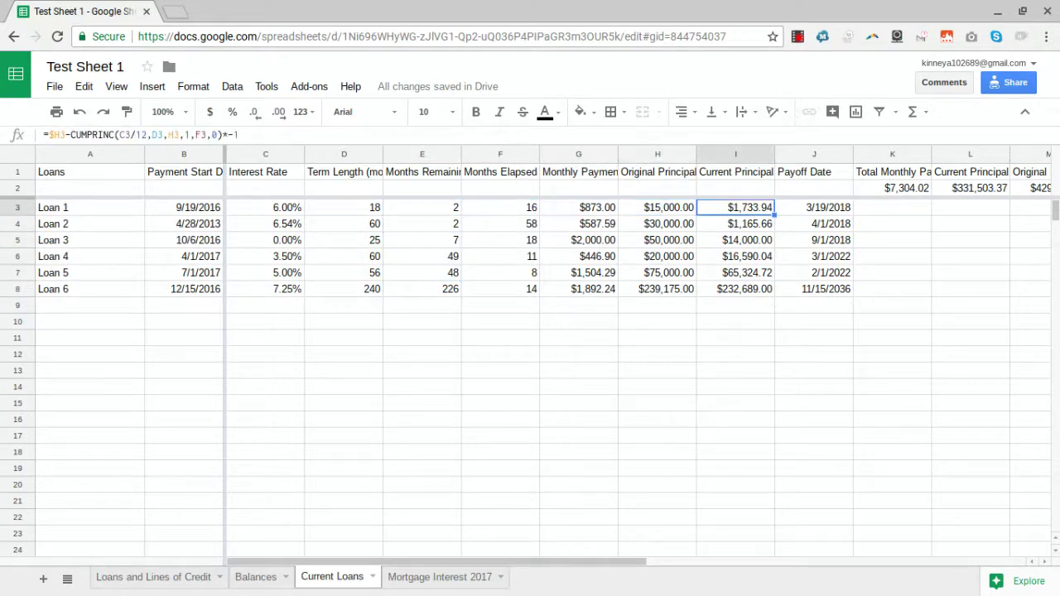
key(Right)
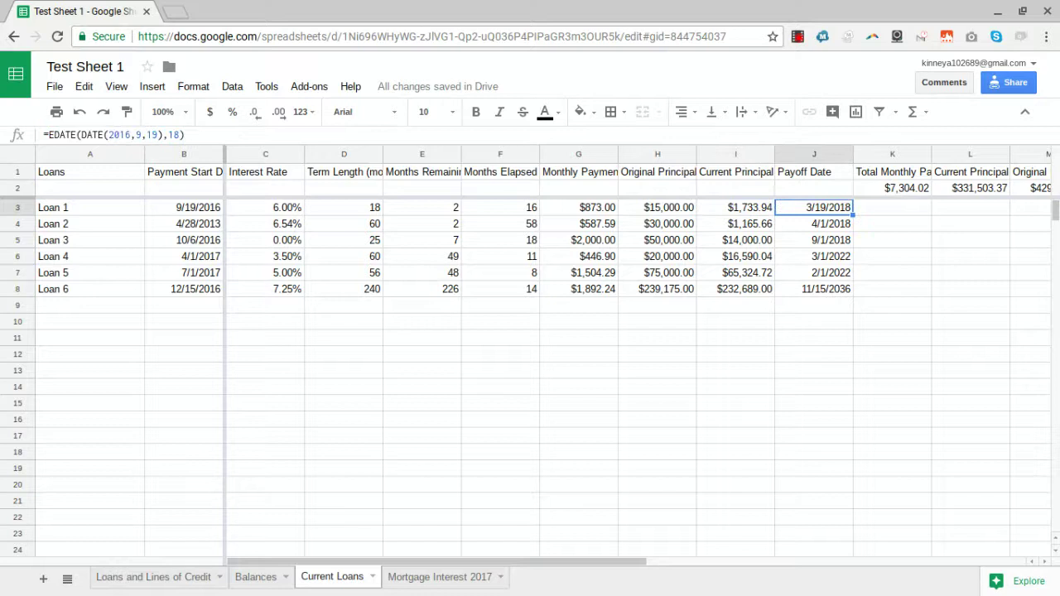
key(Up)
key(Right)
key(Right)
key(Right)
key(Right)
key(Right)
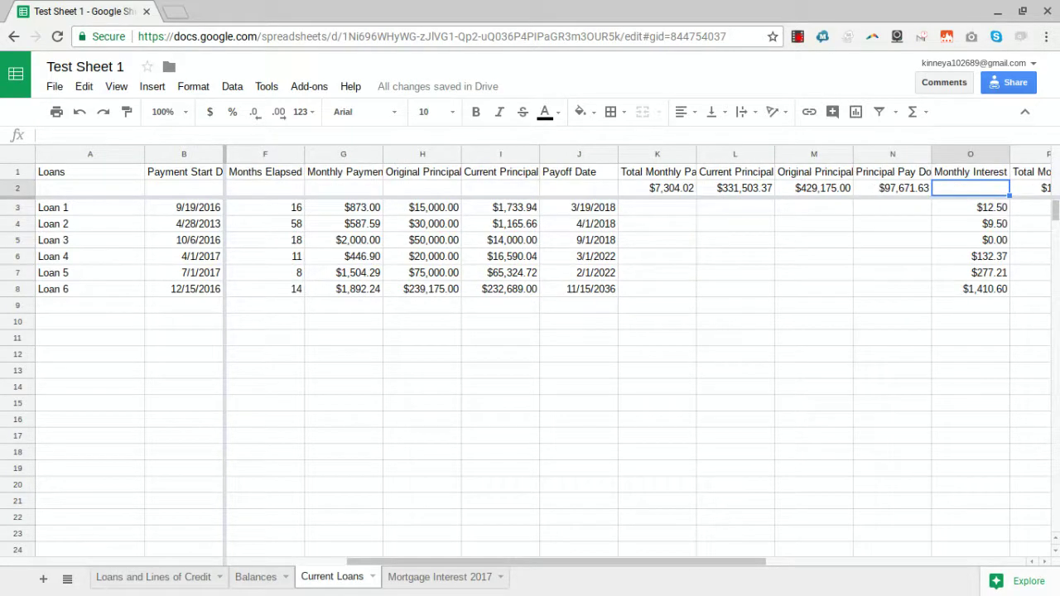
- Review the summary totals formulas: monthly payments, principal, interest, and twelve-month principal and interest
key(Left)
key(Left)
key(Left)
key(Left)
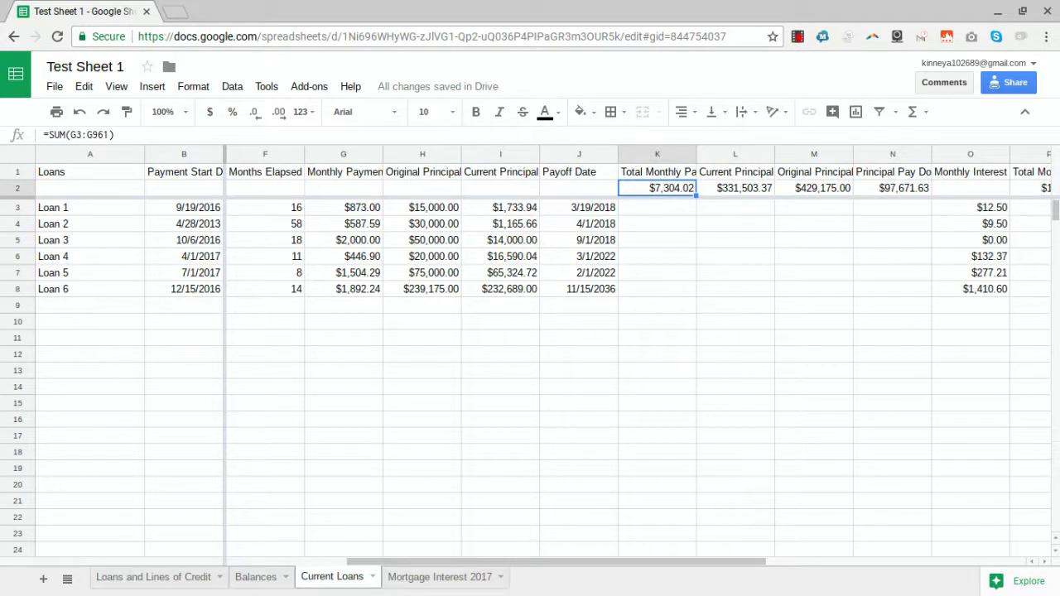
key(Right)
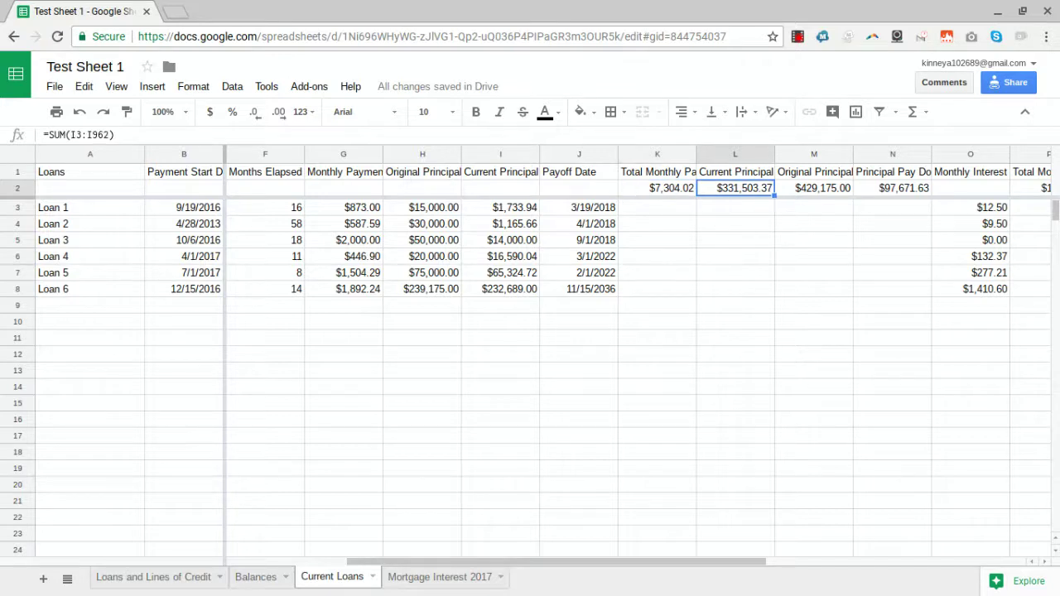
key(Right)
key(Right)
key(Right)
key(Right)
key(Right)
key(Right)
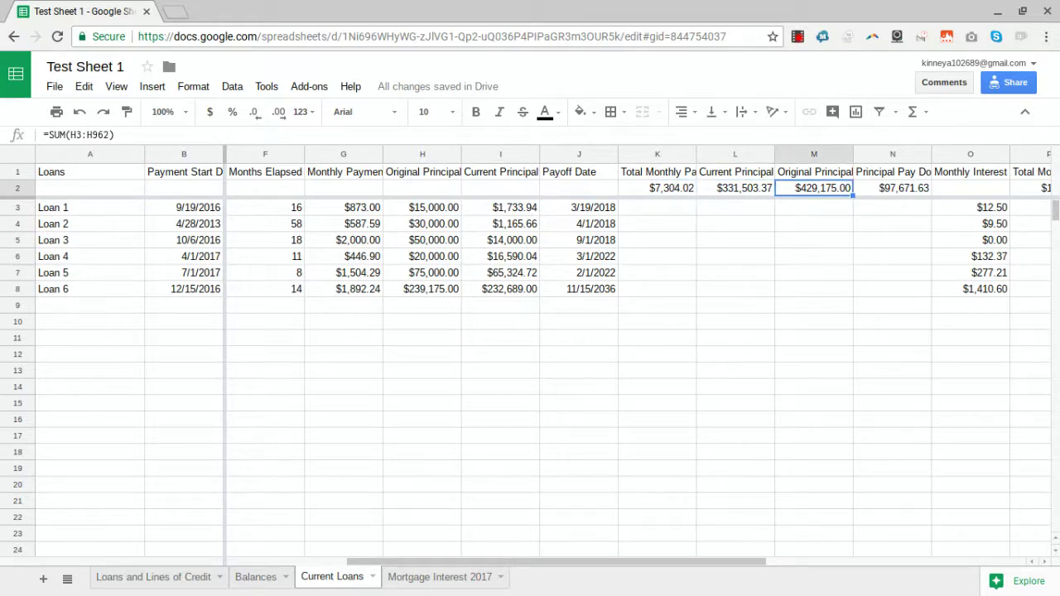
key(Right)
key(Right)
key(Right)
key(Right)
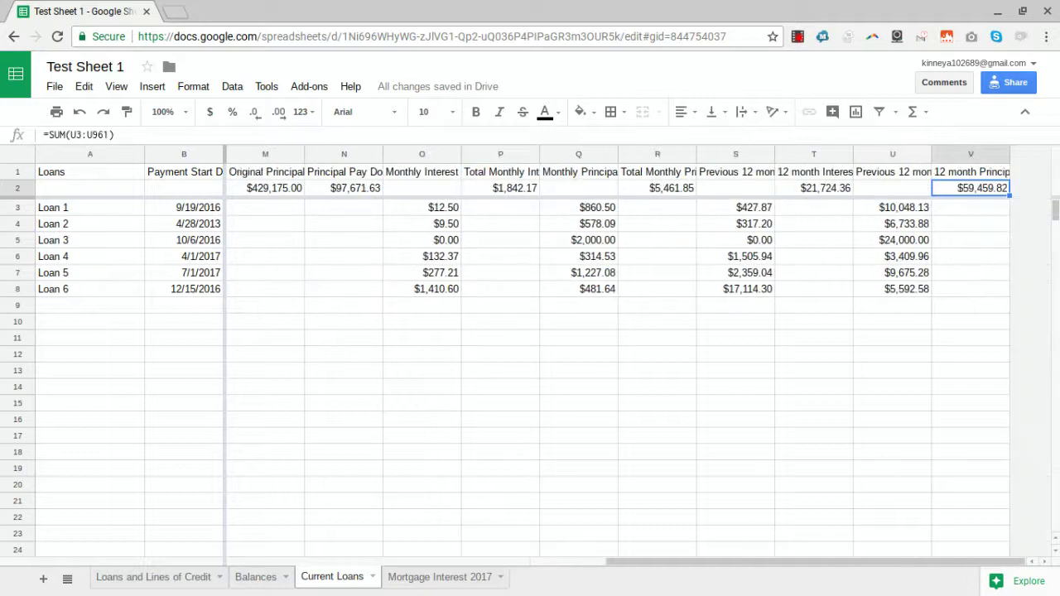
key(Left)
key(Left)
key(Left)
key(Left)
key(Left)
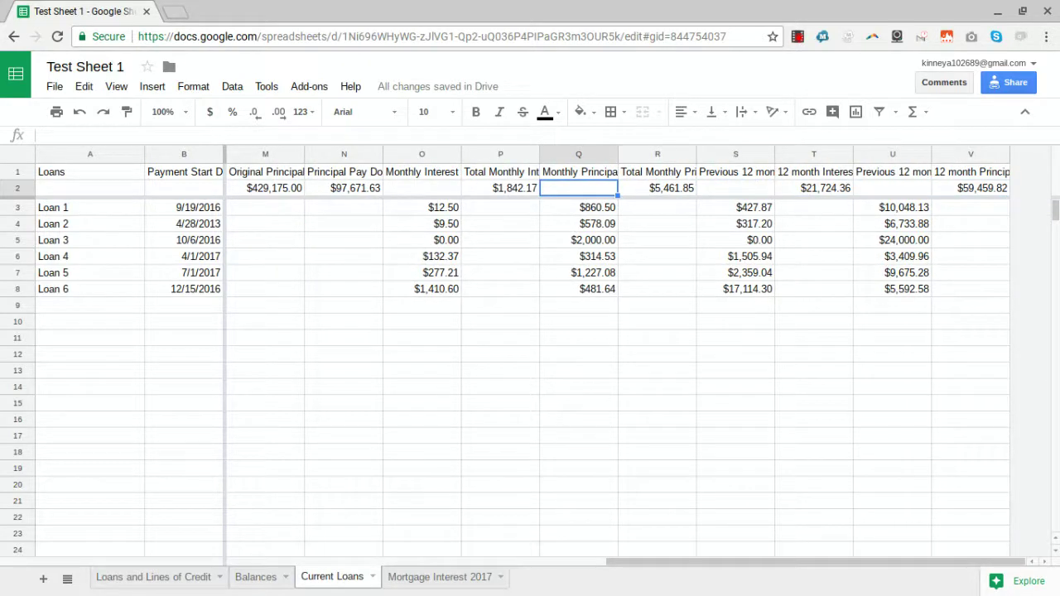
key(Left)
key(Left)
key(Left)
key(Left)
key(Left)
key(Left)
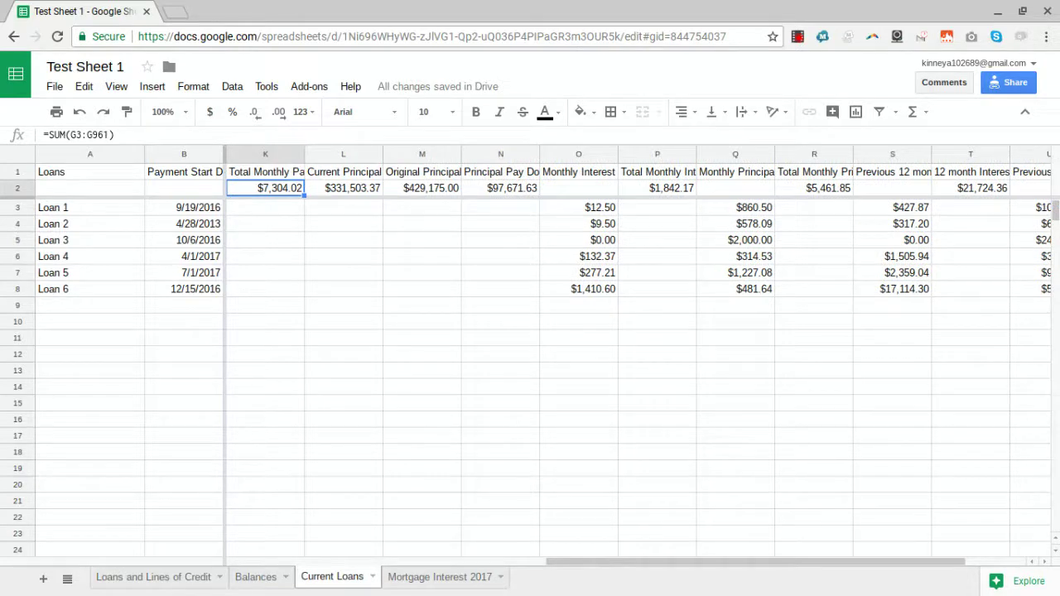
key(Right)
key(Right)
key(Right)
key(Right)
key(Right)
key(Right)
key(Right)
key(Right)
key(Right)
key(Right)
key(Right)
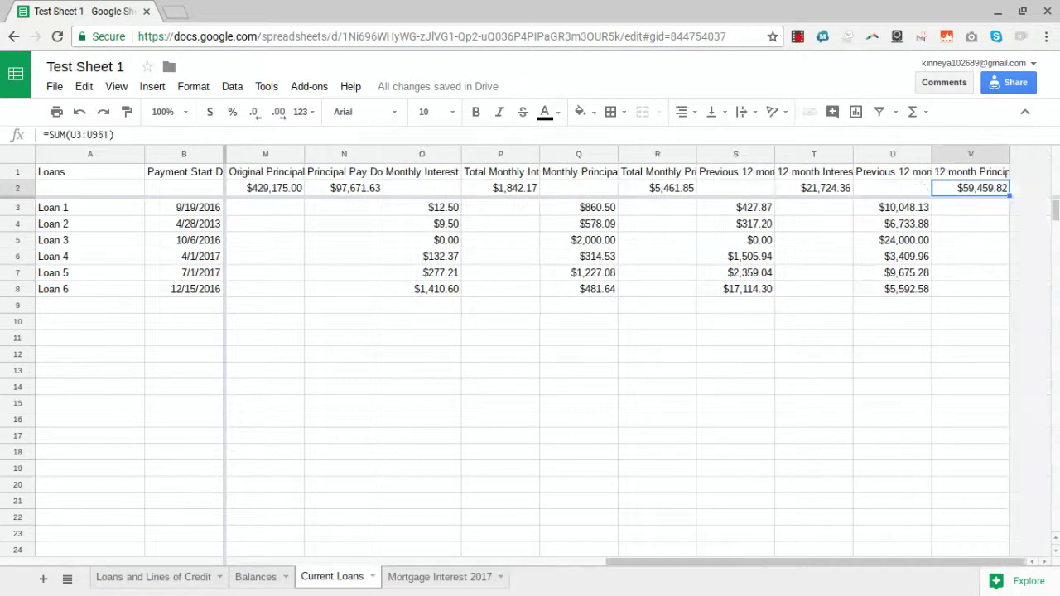
key(Left)
key(Left)
key(Left)
key(Left)
key(Left)
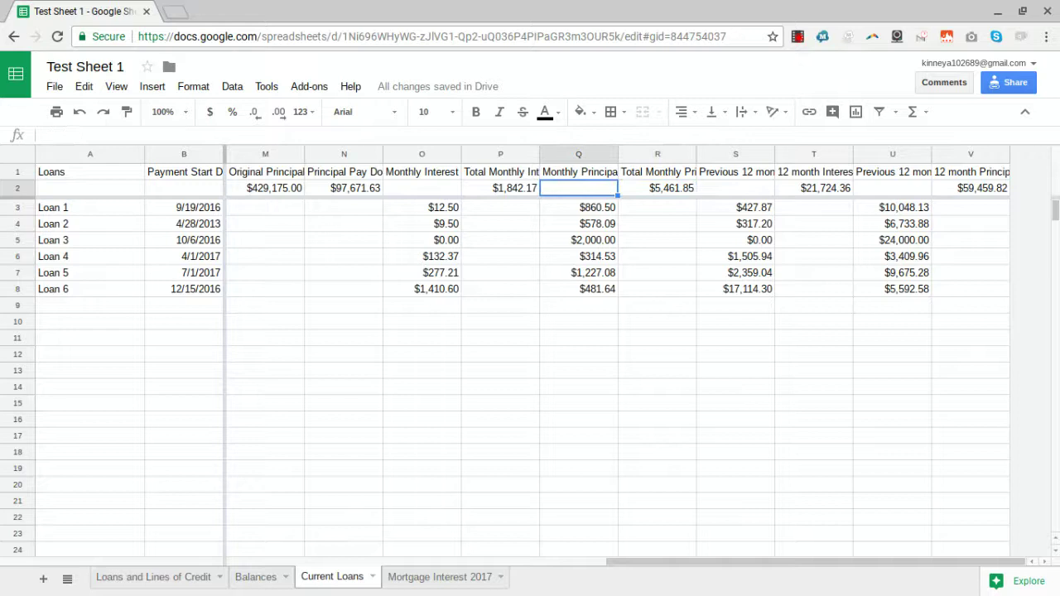
key(Right)
key(Right)
key(Right)
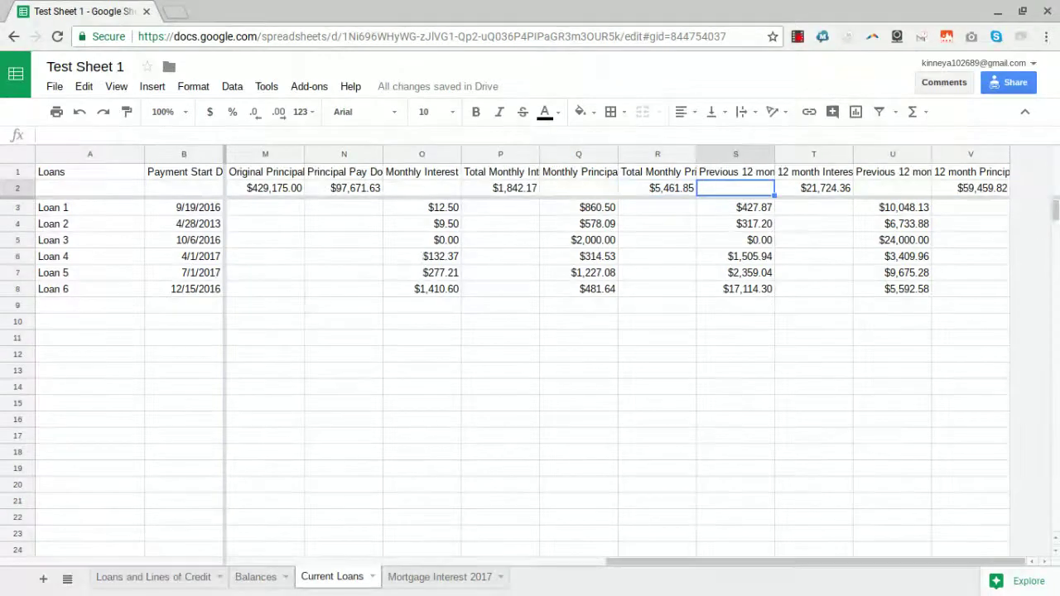
- Inspect the Loan 5 and 6 interest formulas and Loan 1's CUMPRINC principal, then view Mortgage Interest 2017
key(Down)
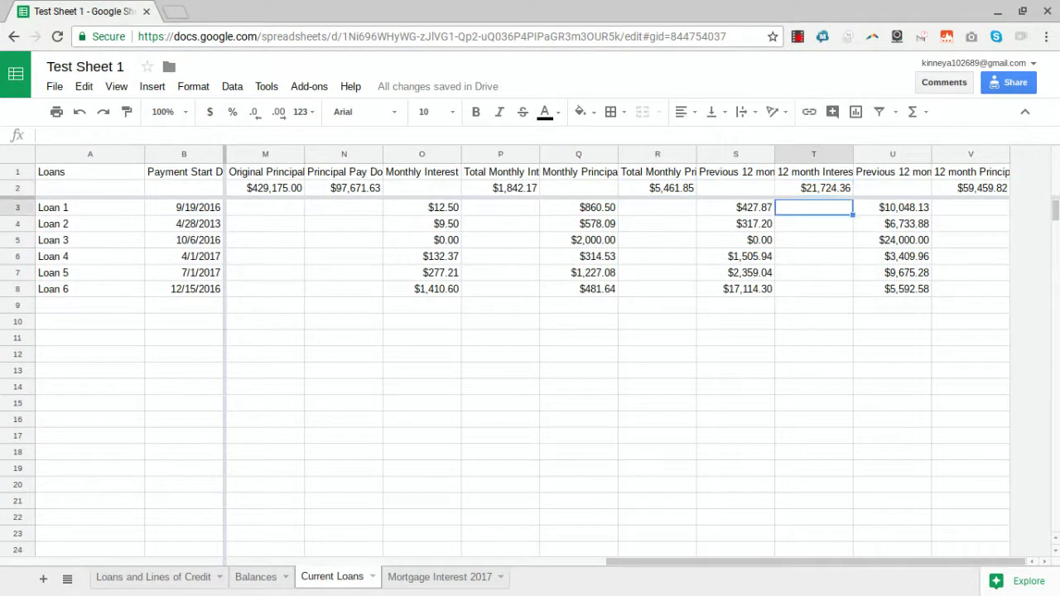
key(Left)
key(Down)
key(Down)
key(Down)
key(Down)
key(Down)
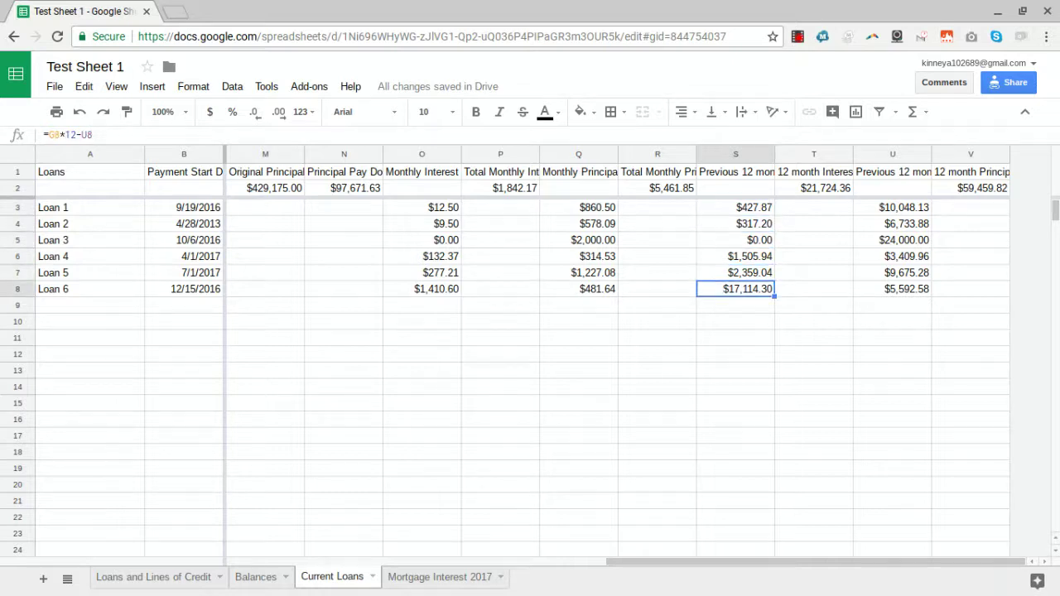
key(Up)
key(Up)
key(Up)
key(Up)
key(Up)
key(Right)
key(Right)
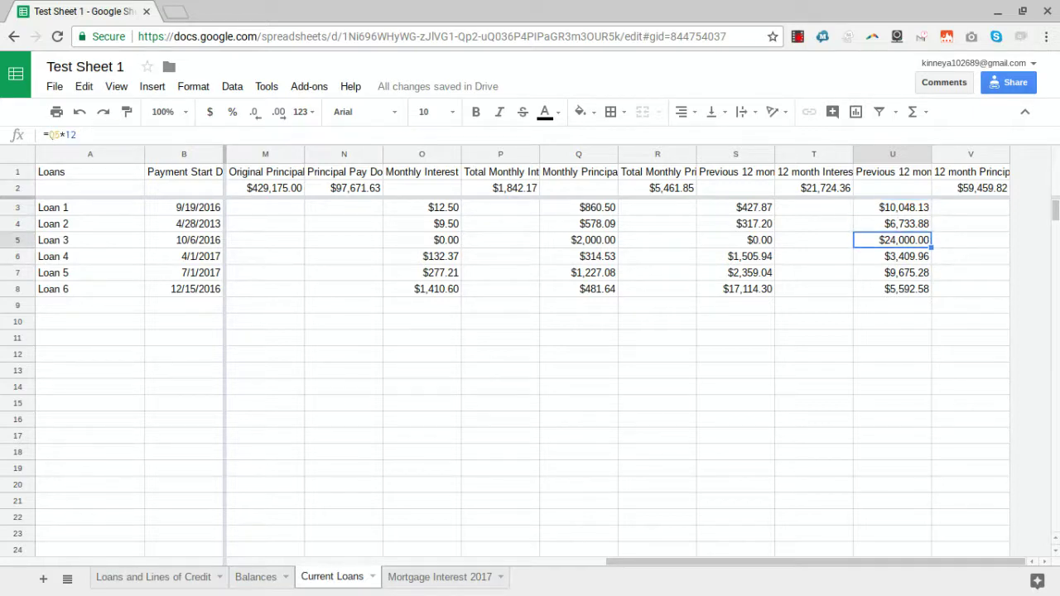
key(Down)
key(Down)
key(Up)
key(Up)
key(Up)
key(Up)
key(Up)
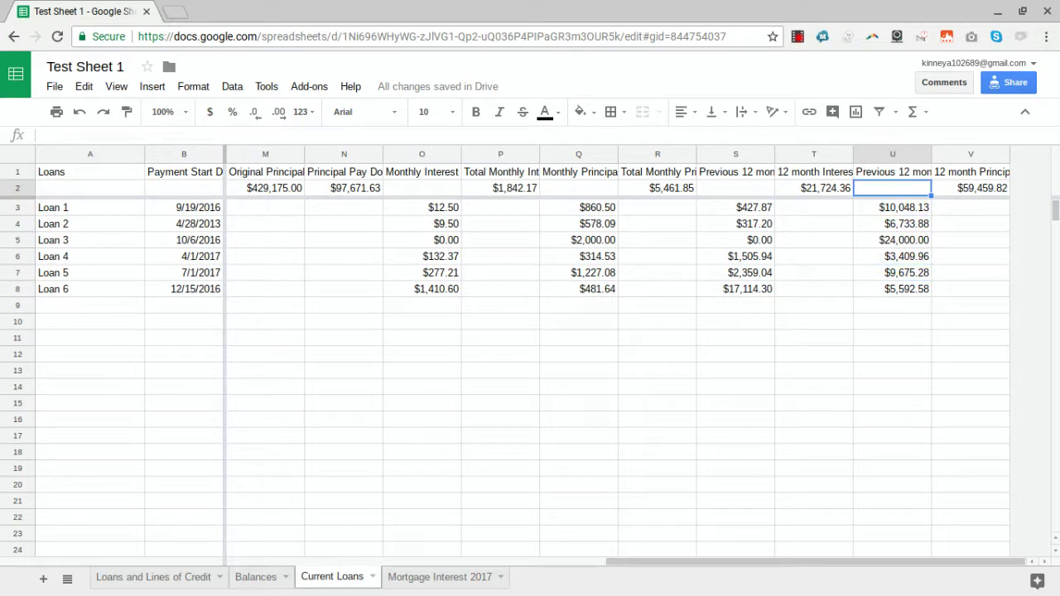
key(Right)
key(Left)
key(Left)
key(Left)
key(Left)
key(Left)
key(Left)
key(Left)
key(Left)
key(Left)
key(Left)
key(Left)
key(Left)
key(Left)
key(Left)
key(Left)
key(Left)
key(Left)
key(Left)
key(Left)
key(Left)
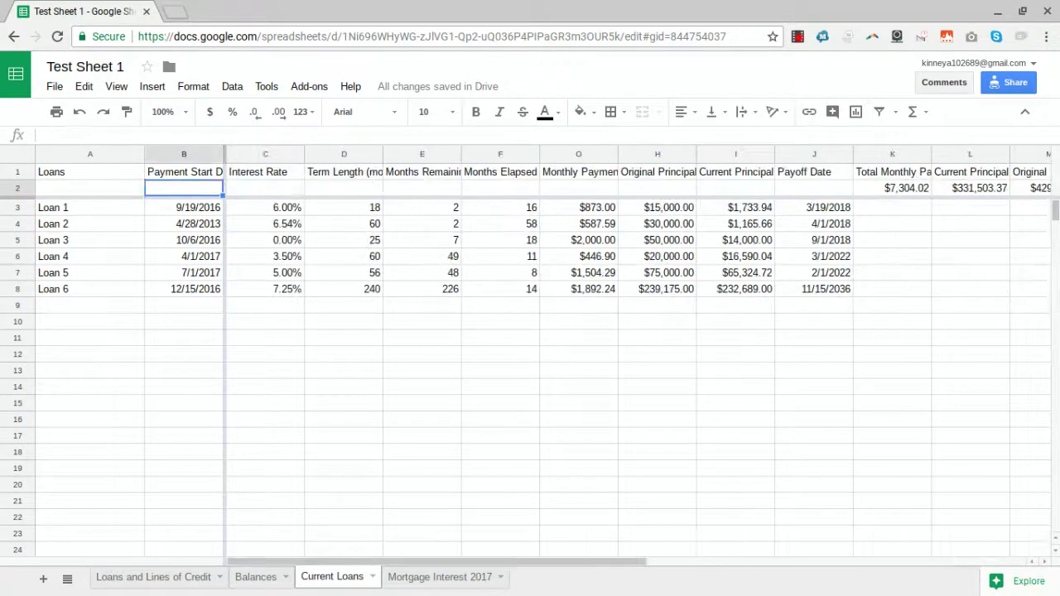
key(Left)
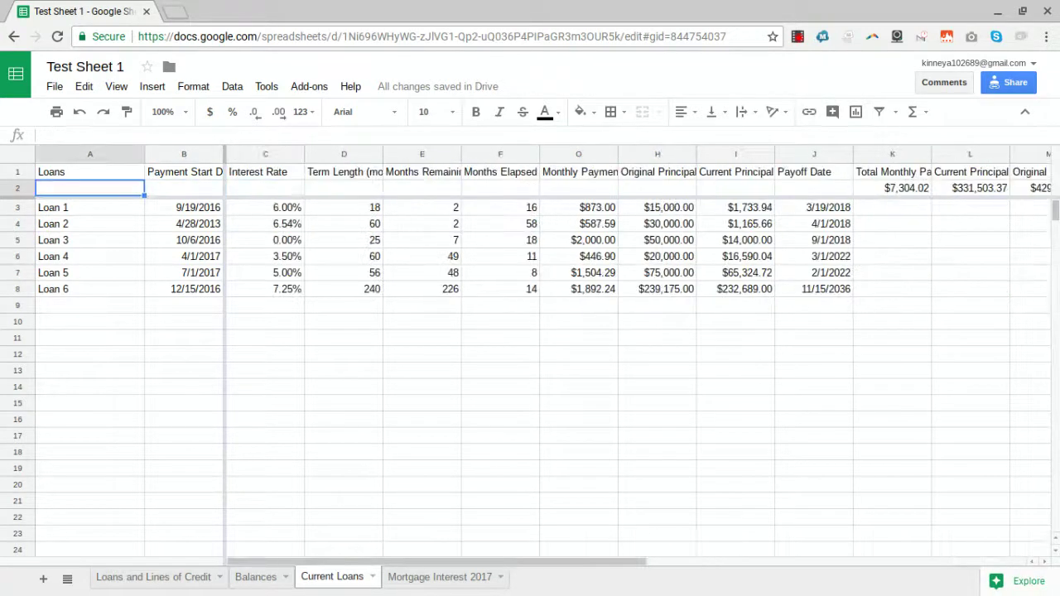
click(449, 579)
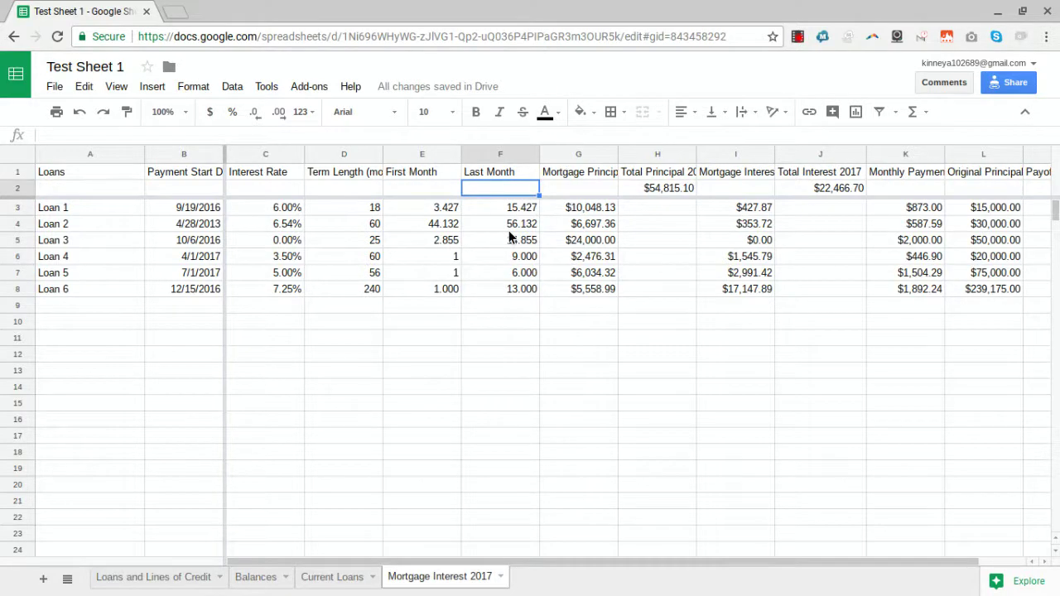
key(Down)
key(Up)
key(Down)
key(Left)
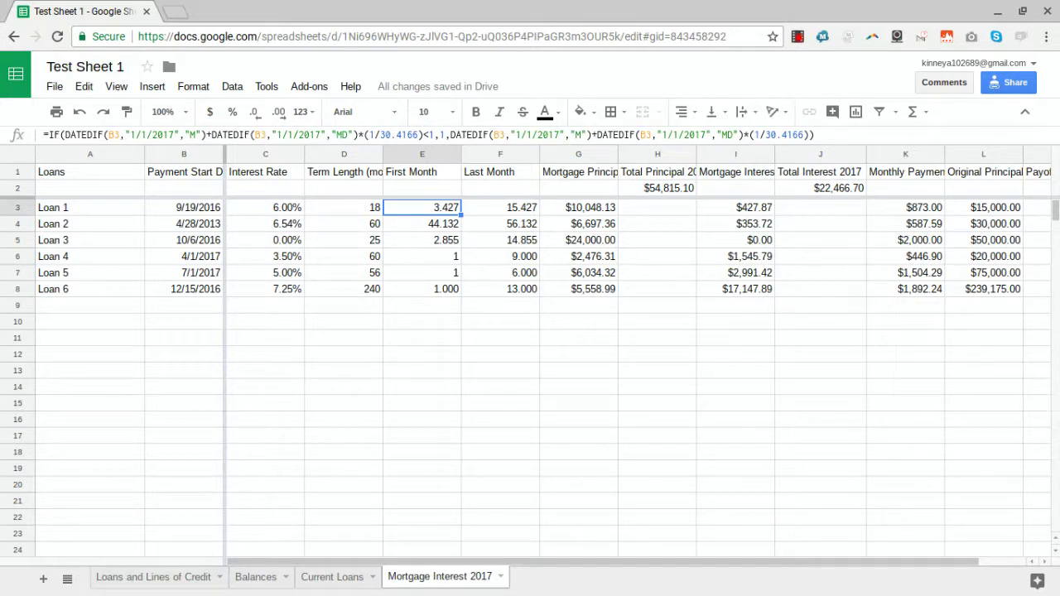
key(Left)
key(Left)
key(Left)
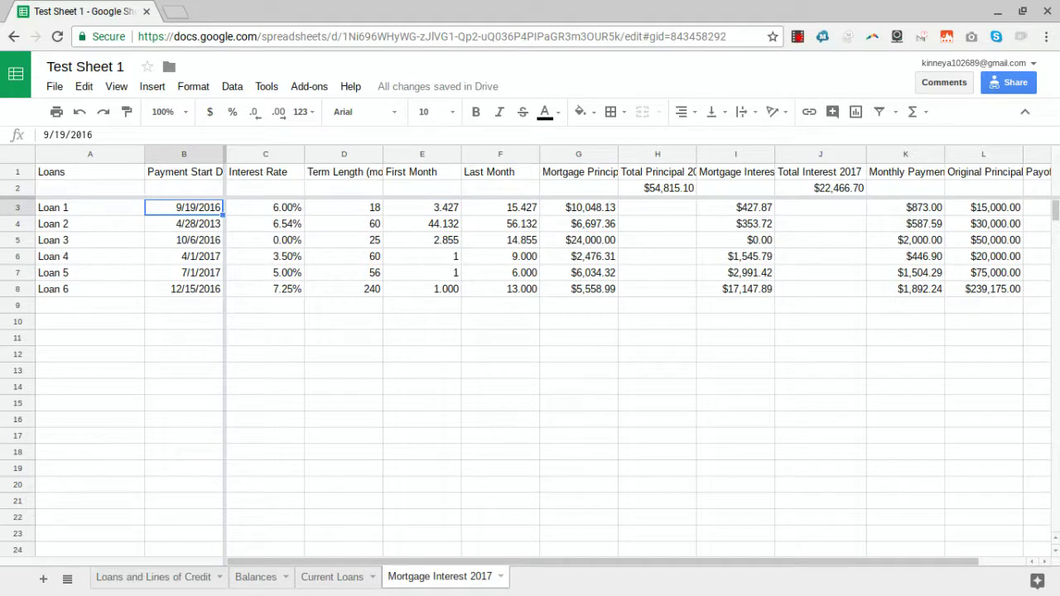
key(Right)
key(Right)
key(Right)
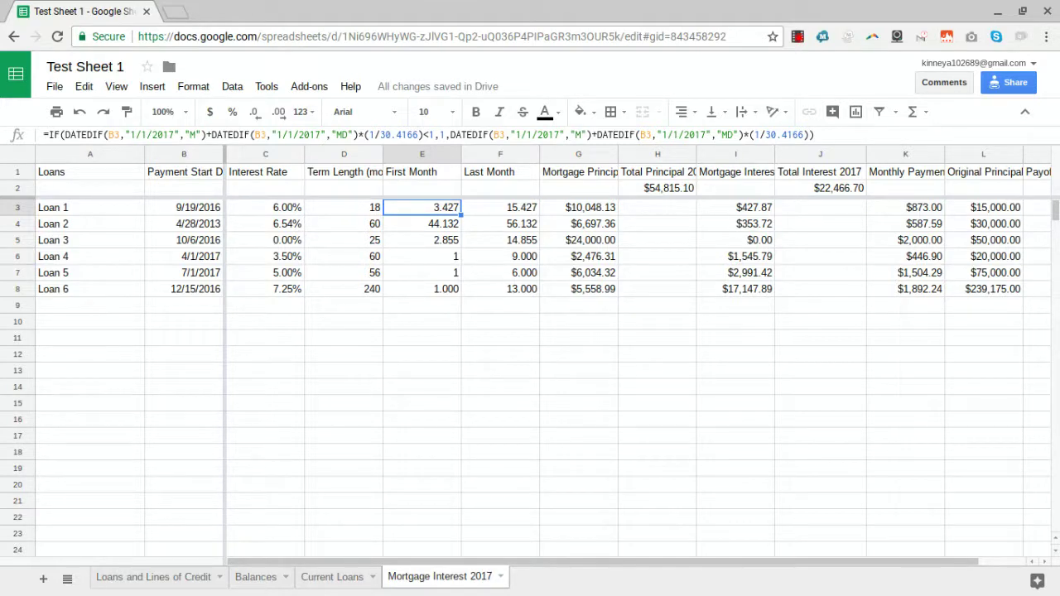
key(Right)
key(Right)
key(Right)
key(Right)
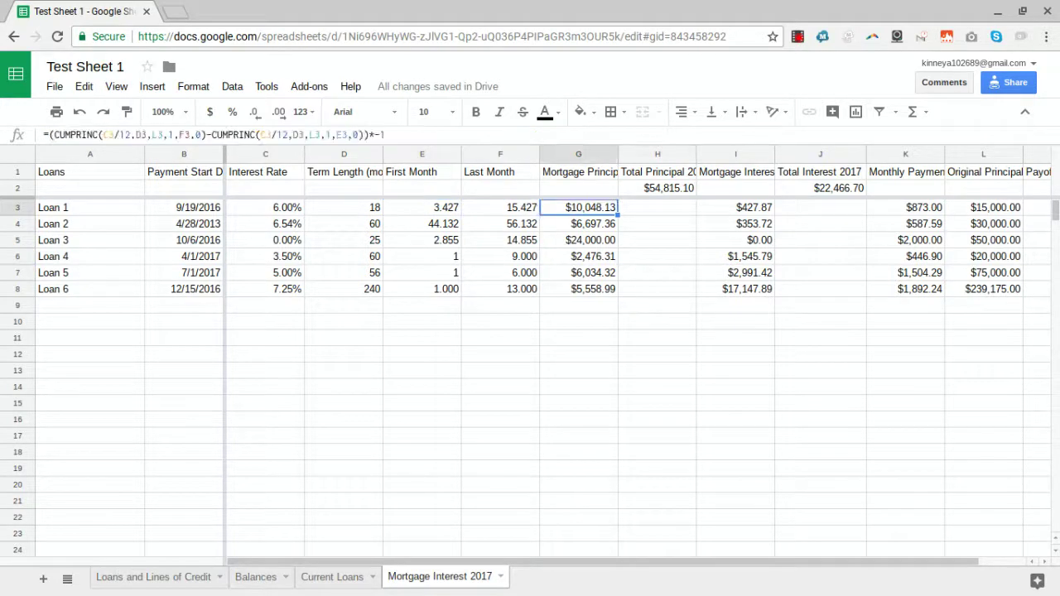
key(Left)
key(Left)
key(Left)
key(Left)
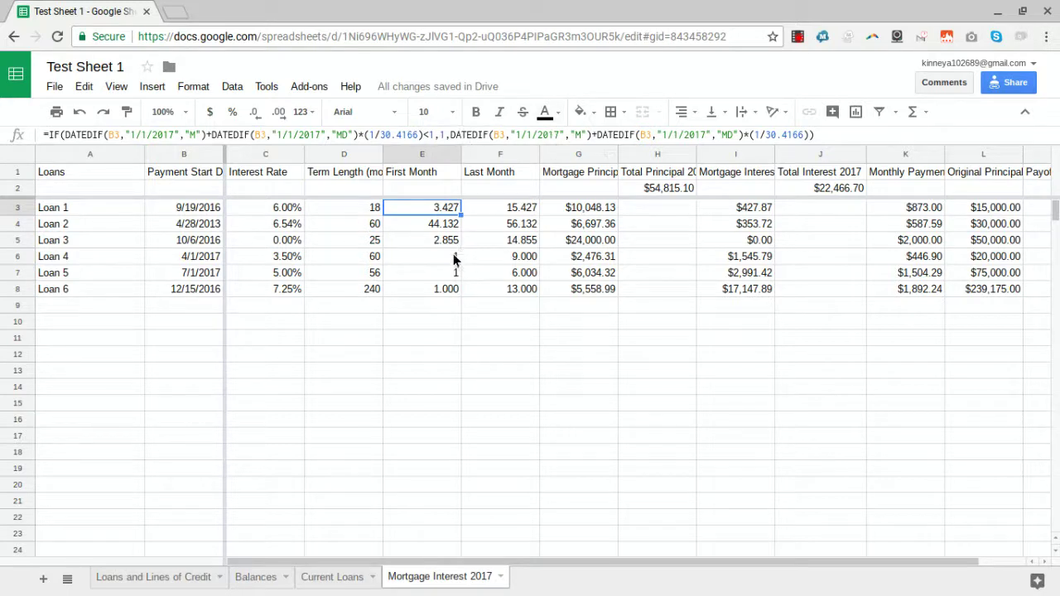
click(446, 288)
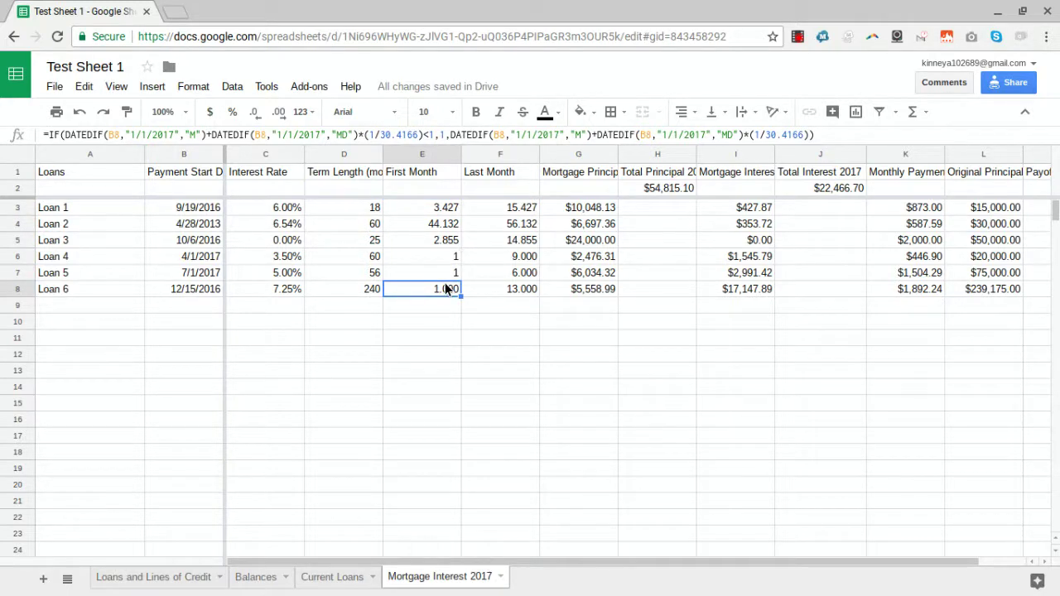
click(185, 291)
key(Right)
key(Right)
key(Right)
click(520, 287)
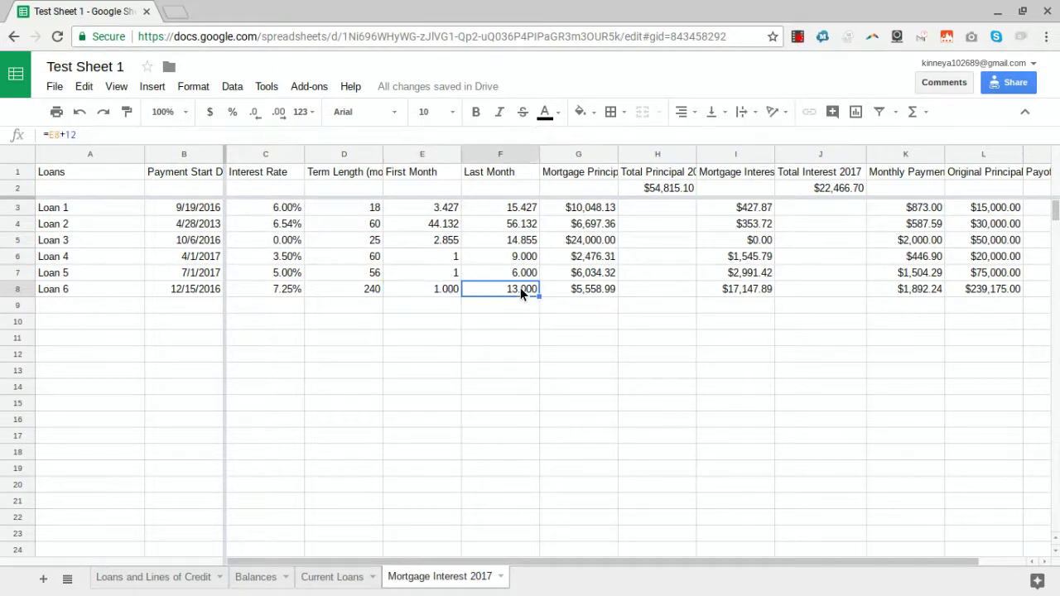
key(Up)
key(Up)
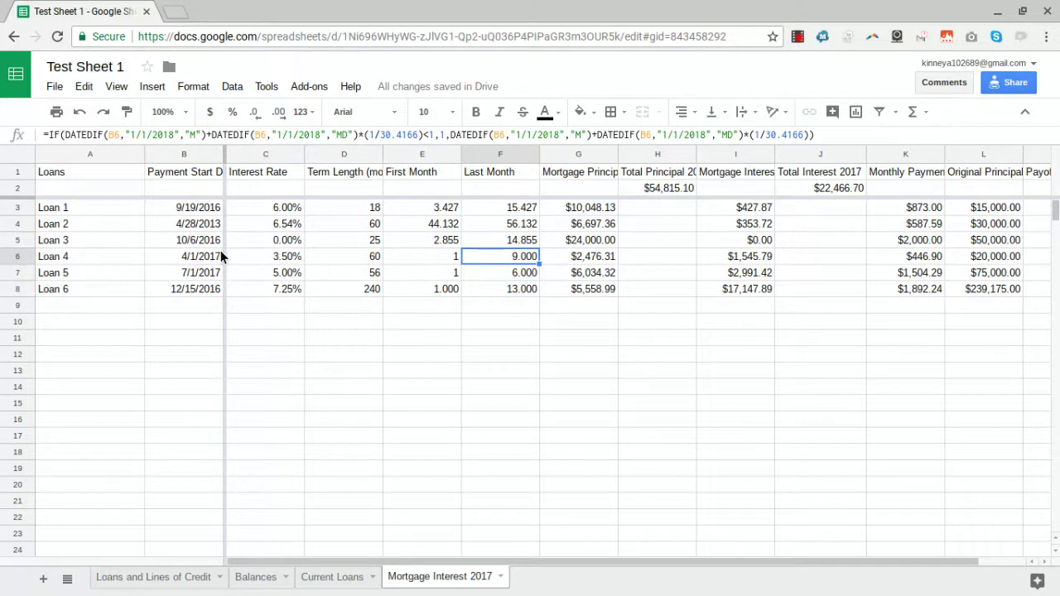
click(441, 255)
key(Right)
key(Up)
key(Right)
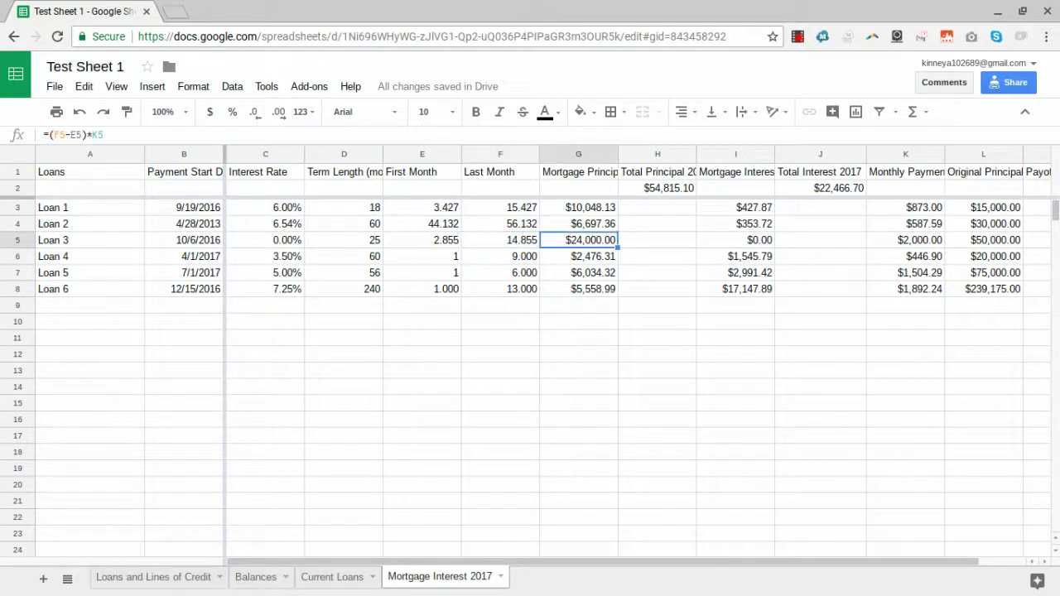
key(Up)
key(Up)
key(Right)
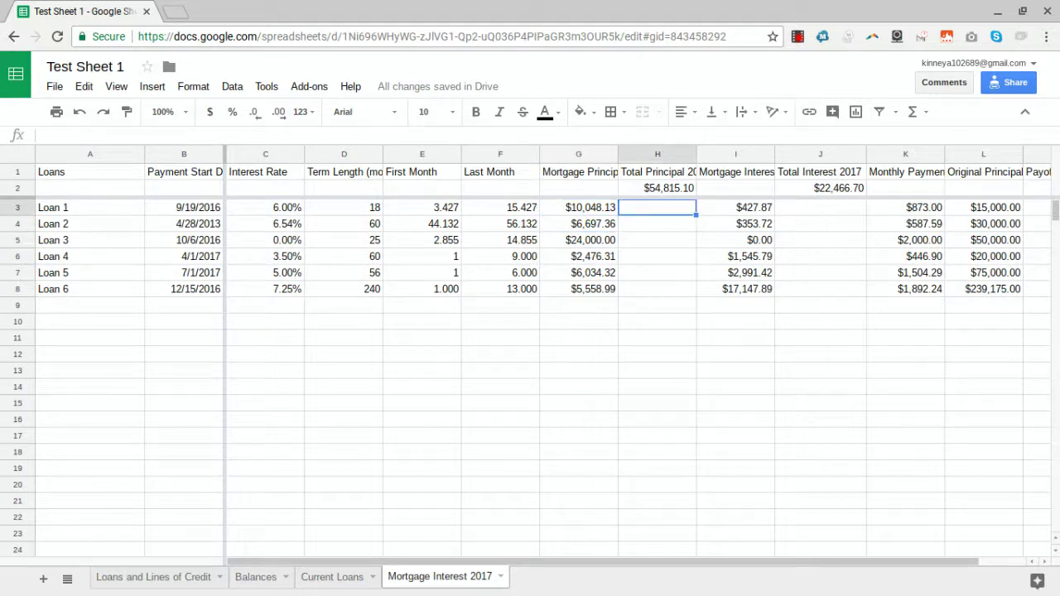
key(Right)
key(Left)
key(Left)
key(Left)
key(Left)
key(Left)
key(Left)
key(Left)
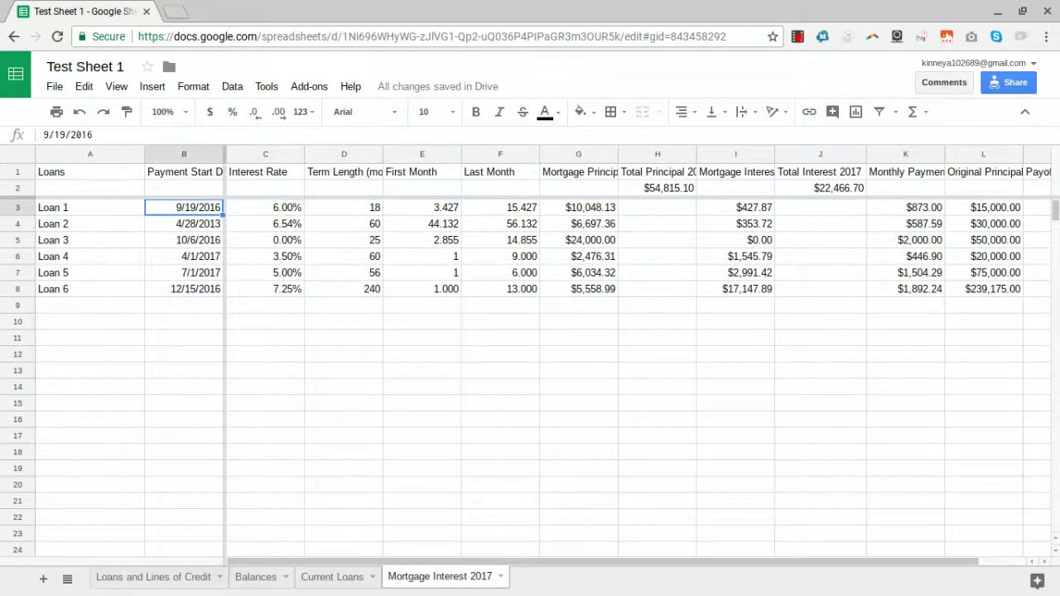
key(Right)
key(Right)
key(Right)
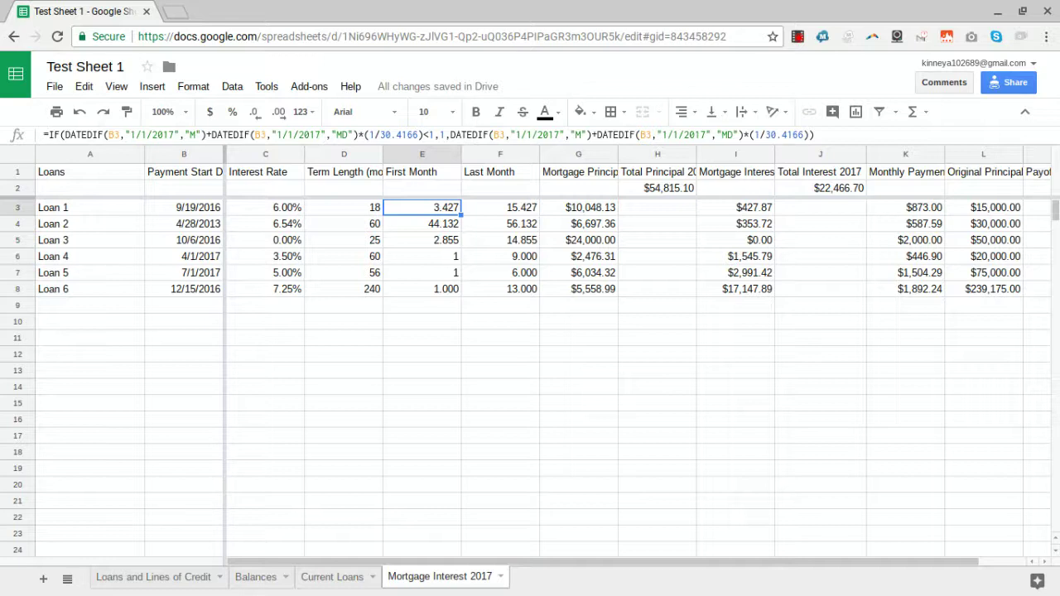
key(Right)
key(Right)
key(Right)
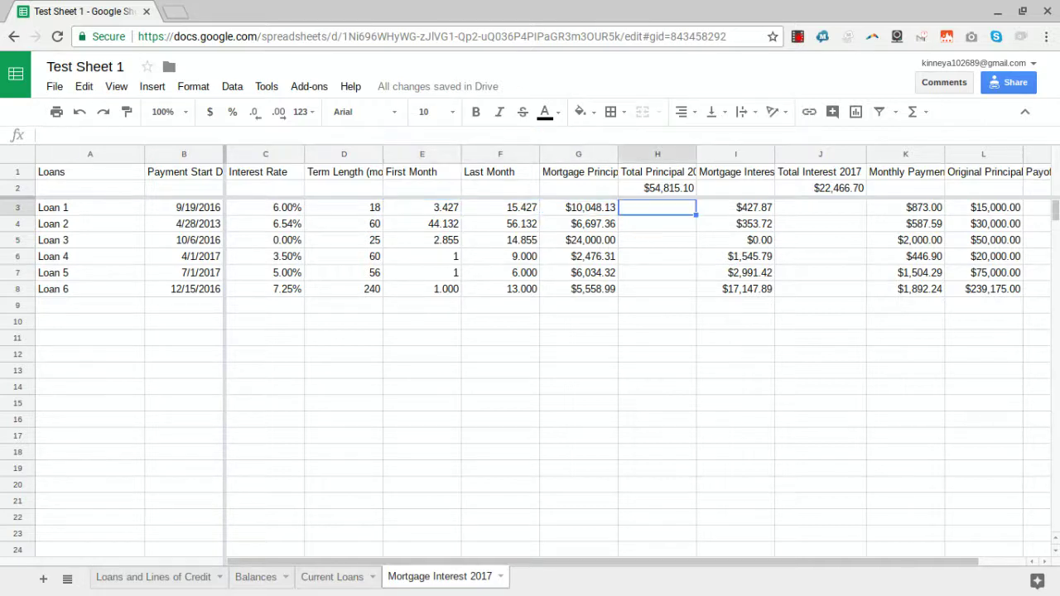
key(Up)
key(Right)
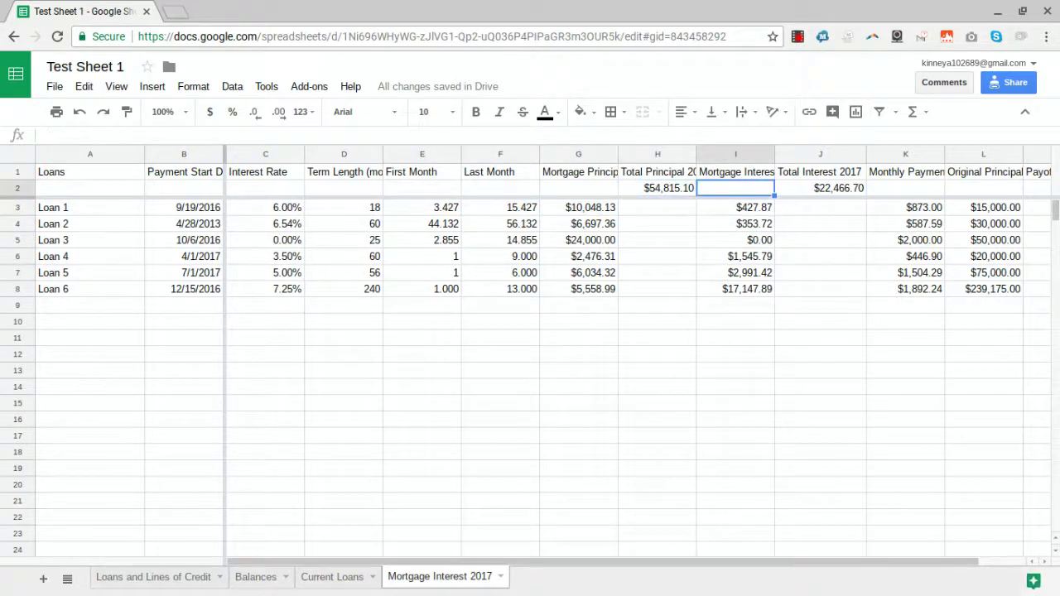
key(Right)
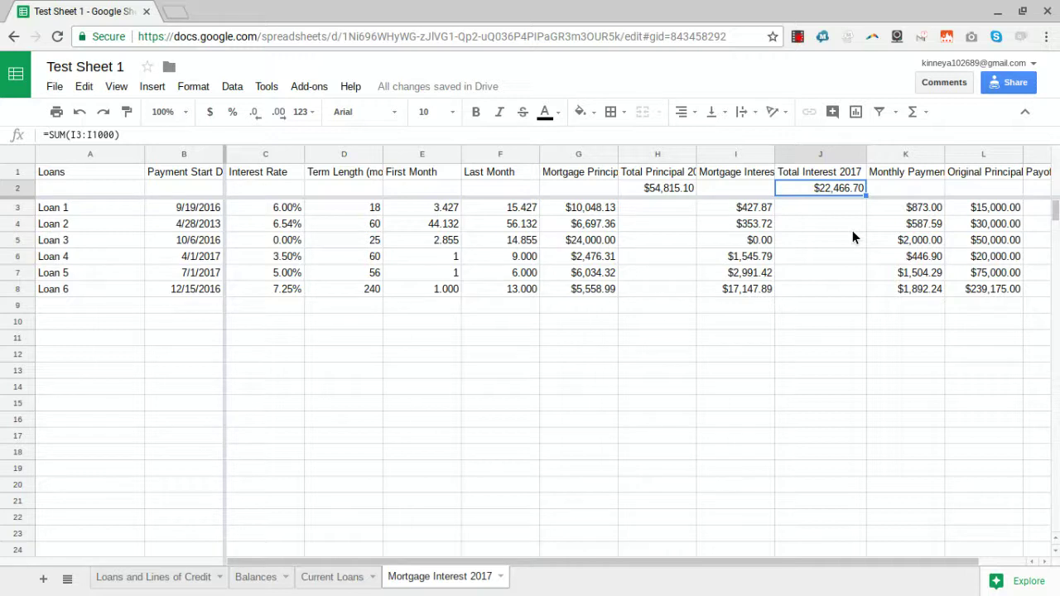
key(Down)
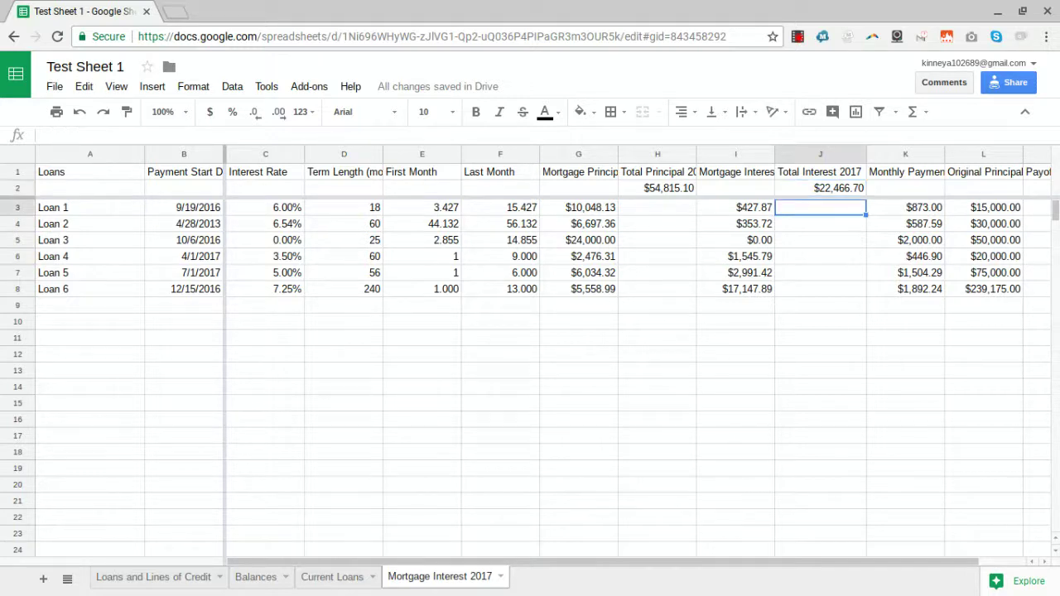
key(Right)
key(Right)
key(Right)
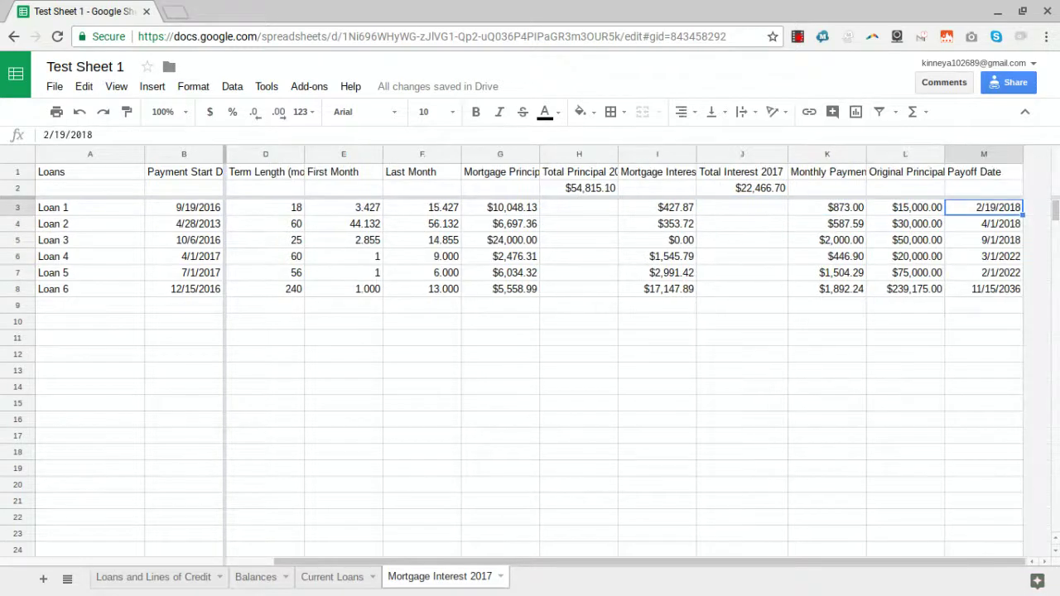
key(Left)
key(Left)
key(Left)
key(Left)
key(Left)
key(Left)
key(Left)
key(Left)
key(Left)
key(Left)
key(Left)
key(Left)
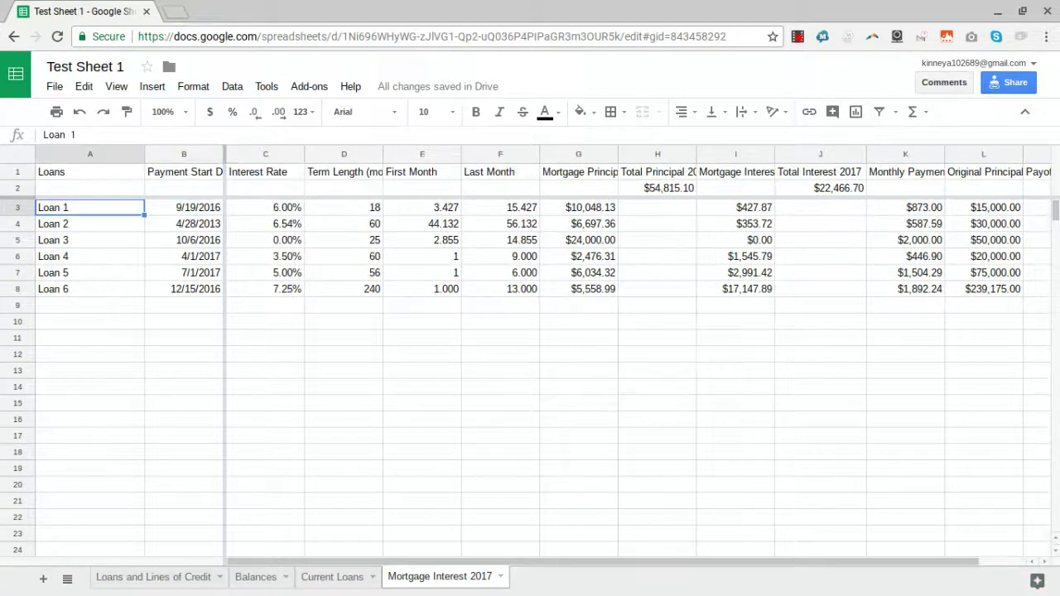